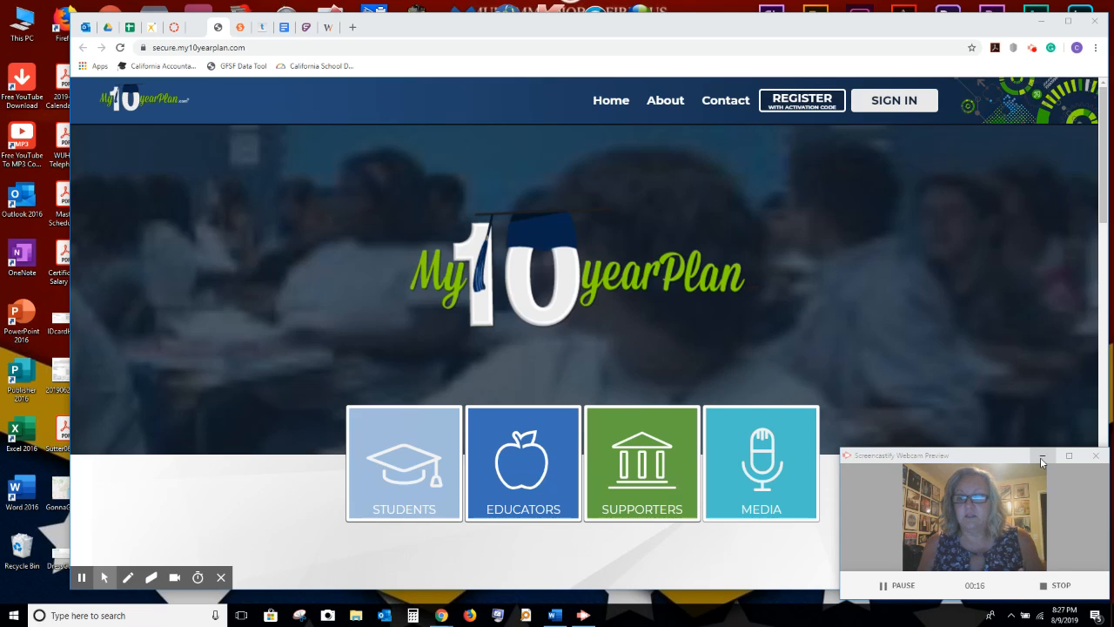
Move the browser window flush left, widen it across the screen, then bring up the Word schedule.
{"action": "left_click", "coordinate": [1041, 456]}
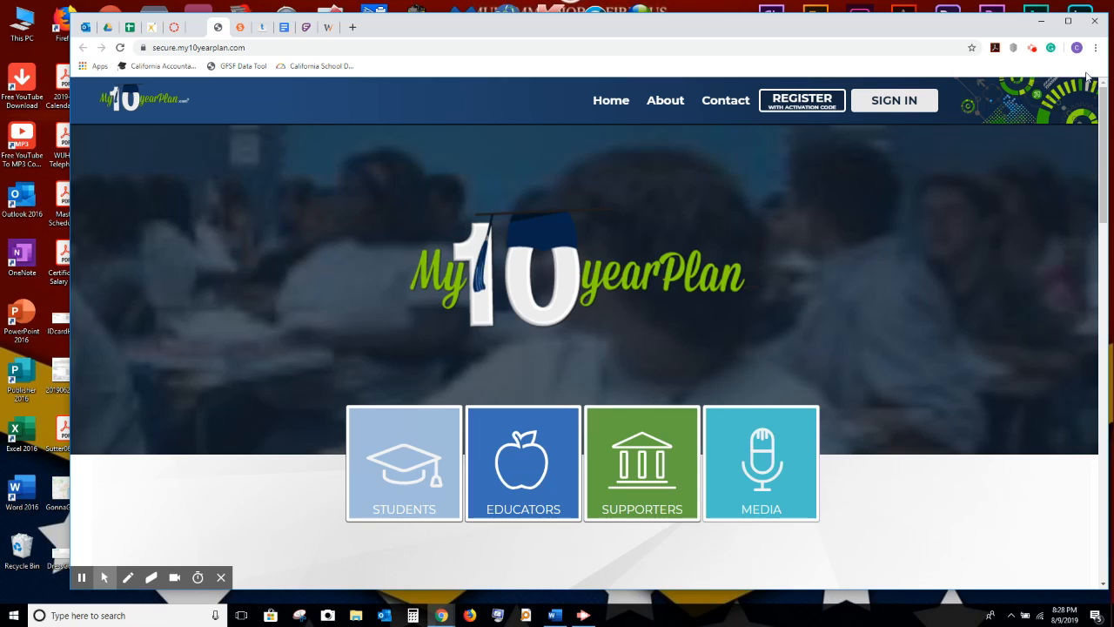
{"action": "left_click_drag", "start_coordinate": [961, 27], "coordinate": [899, 23]}
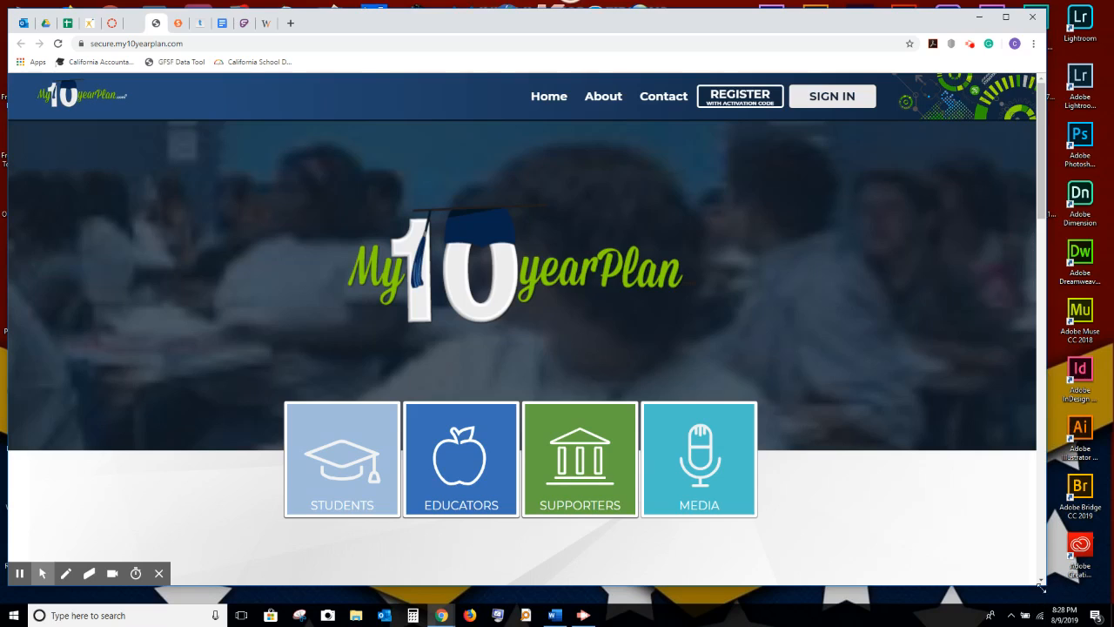
{"action": "left_click_drag", "start_coordinate": [1046, 585], "coordinate": [1100, 592]}
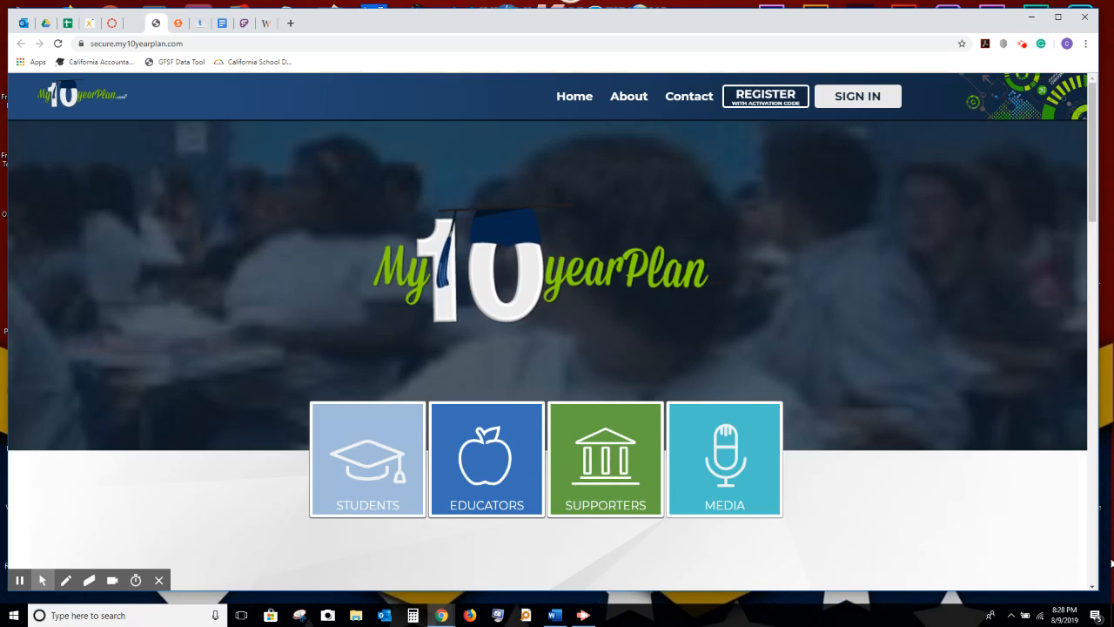
{"action": "left_click", "coordinate": [557, 618]}
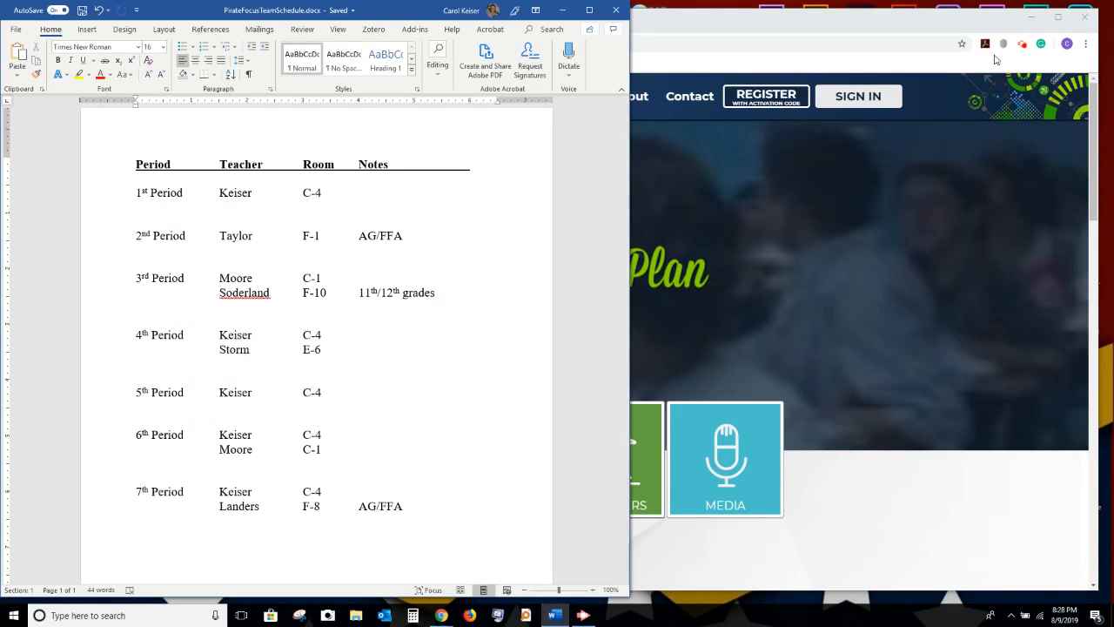
{"action": "left_click", "coordinate": [1030, 16]}
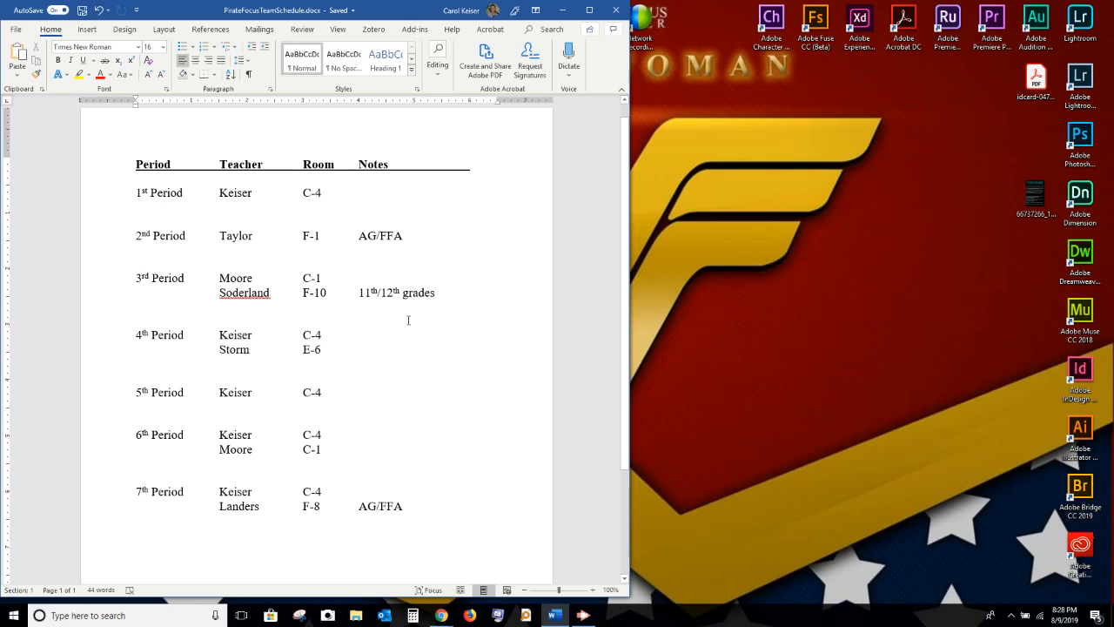
{"action": "left_click", "coordinate": [562, 10]}
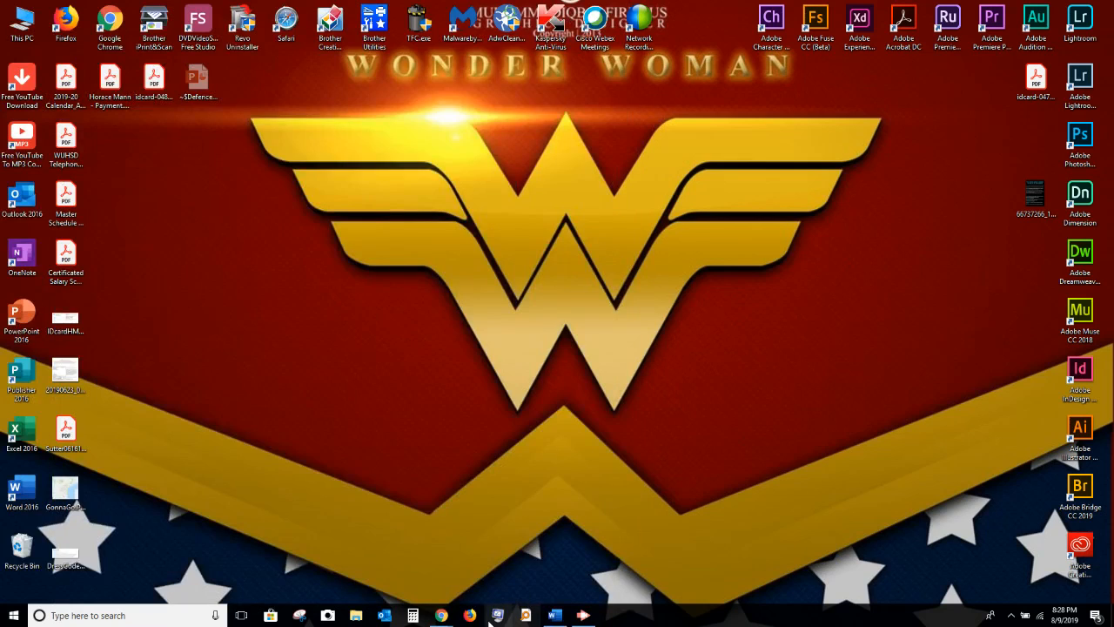
{"action": "mouse_move", "coordinate": [441, 622]}
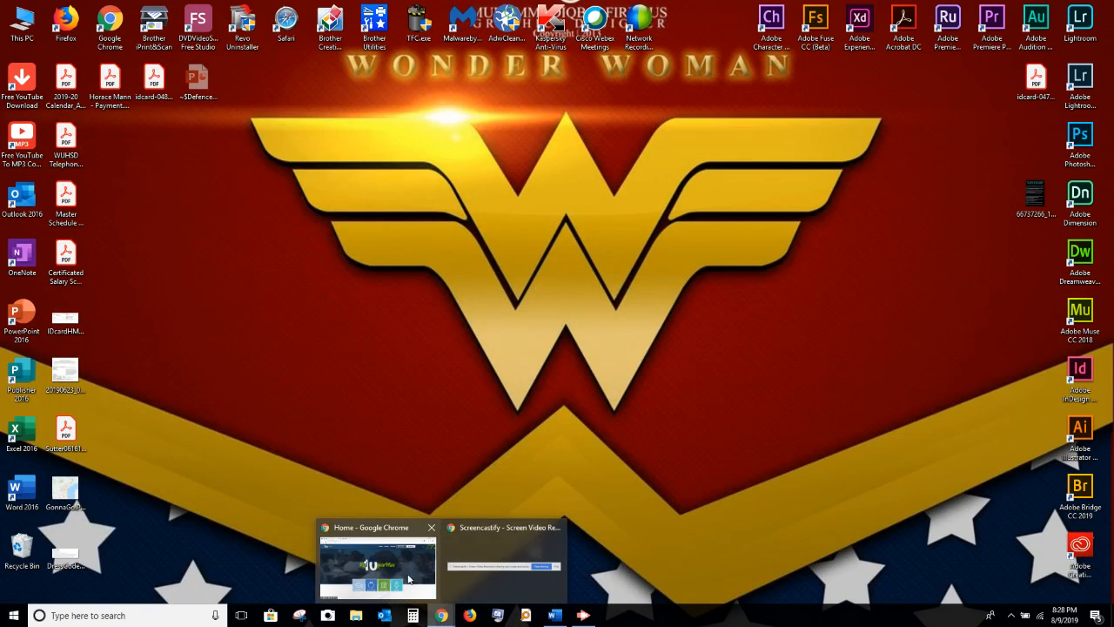
{"action": "left_click", "coordinate": [403, 579]}
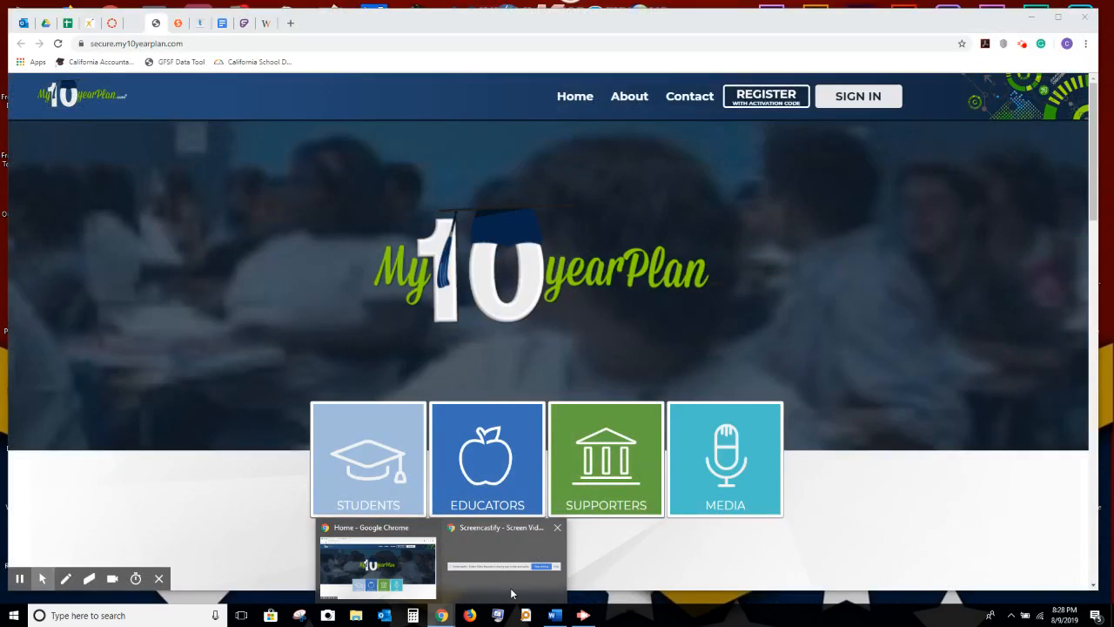
{"action": "left_click", "coordinate": [512, 593]}
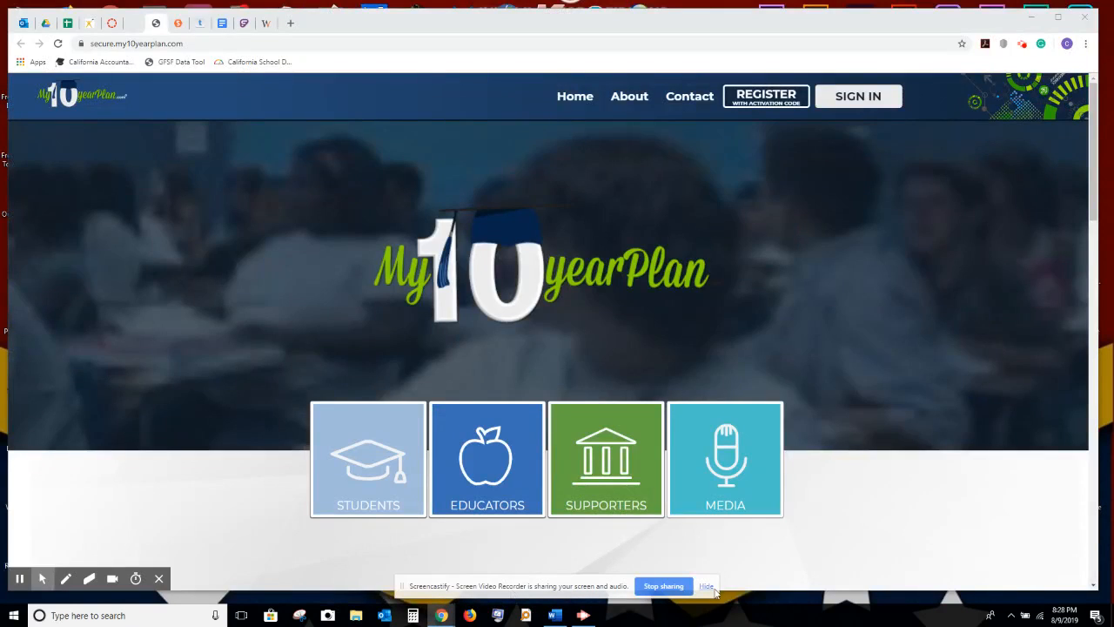
Sign in to My10yearPlan with the administrator's username and password.
{"action": "left_click", "coordinate": [711, 591]}
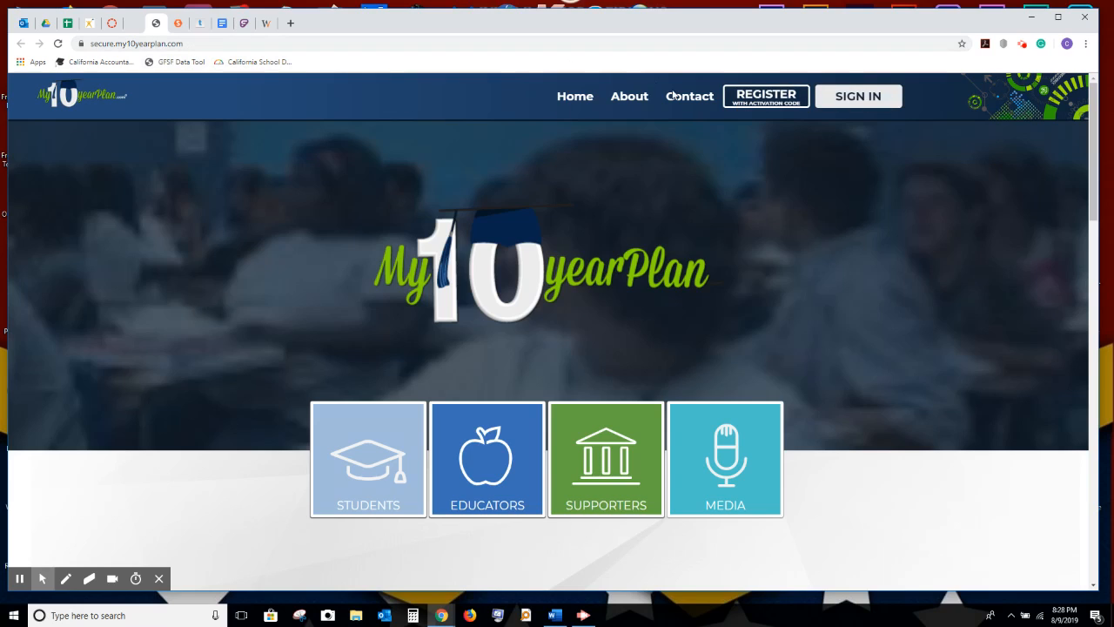
{"action": "left_click", "coordinate": [892, 106]}
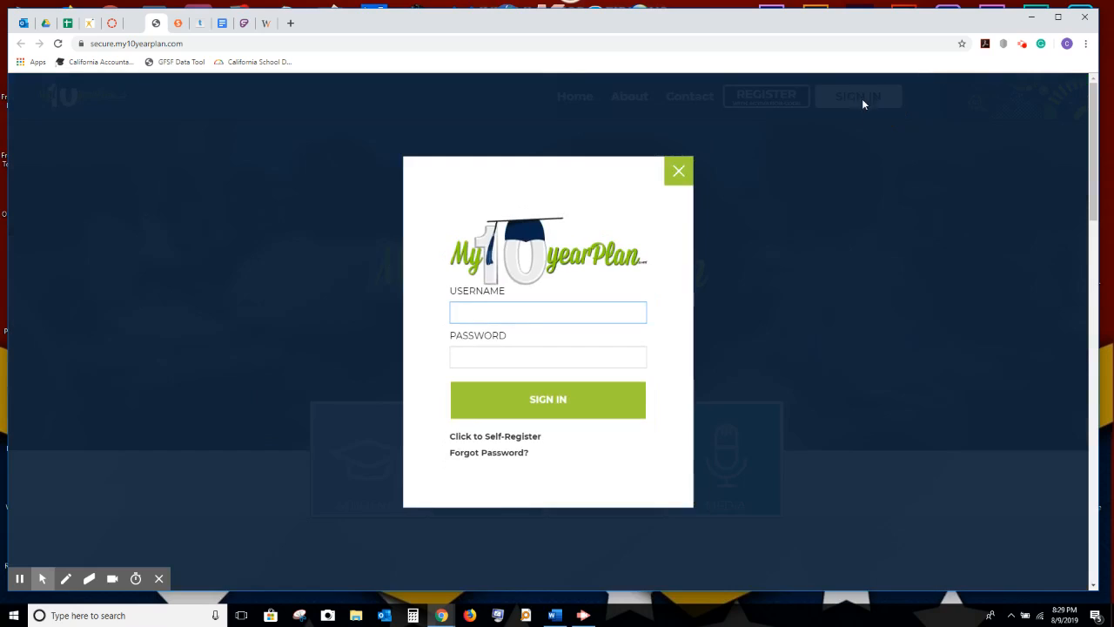
{"action": "left_click", "coordinate": [503, 316]}
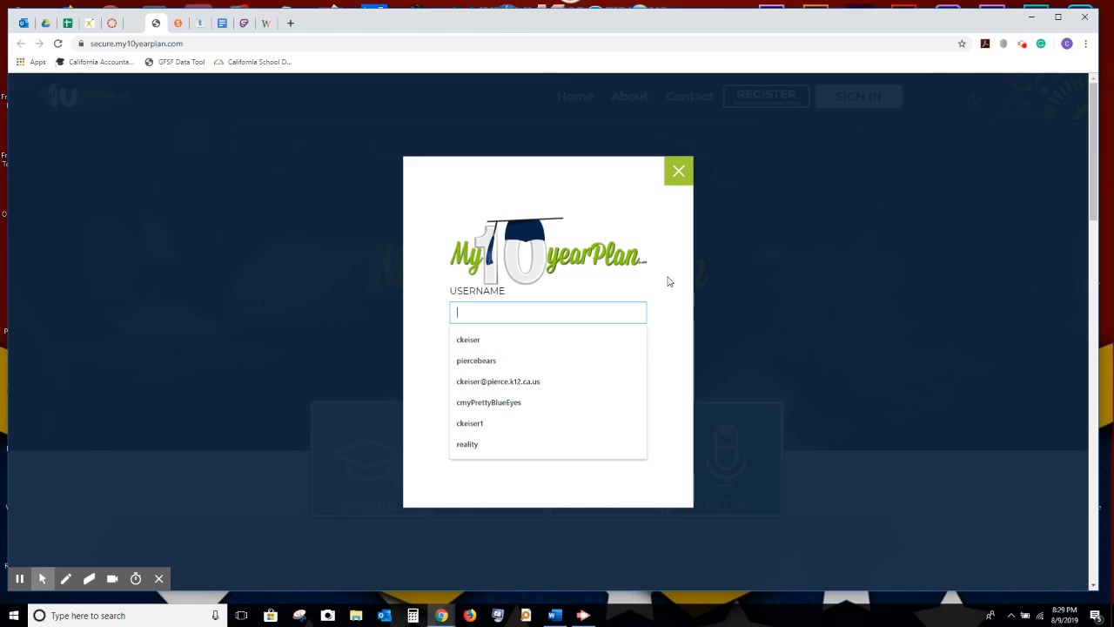
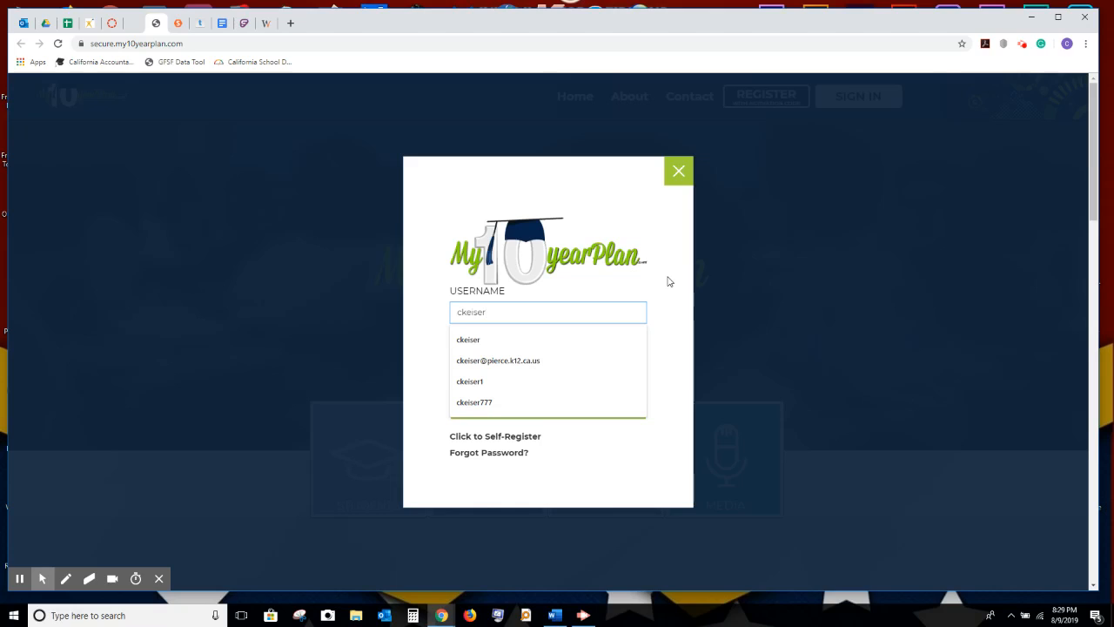
{"action": "left_click", "coordinate": [668, 279]}
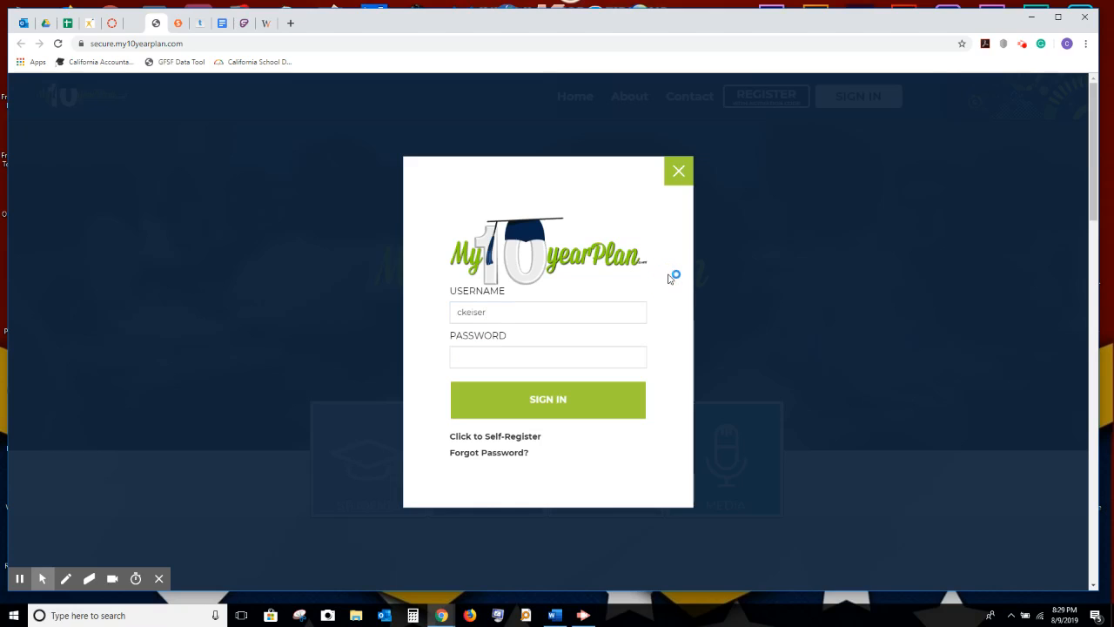
{"action": "left_click", "coordinate": [548, 356]}
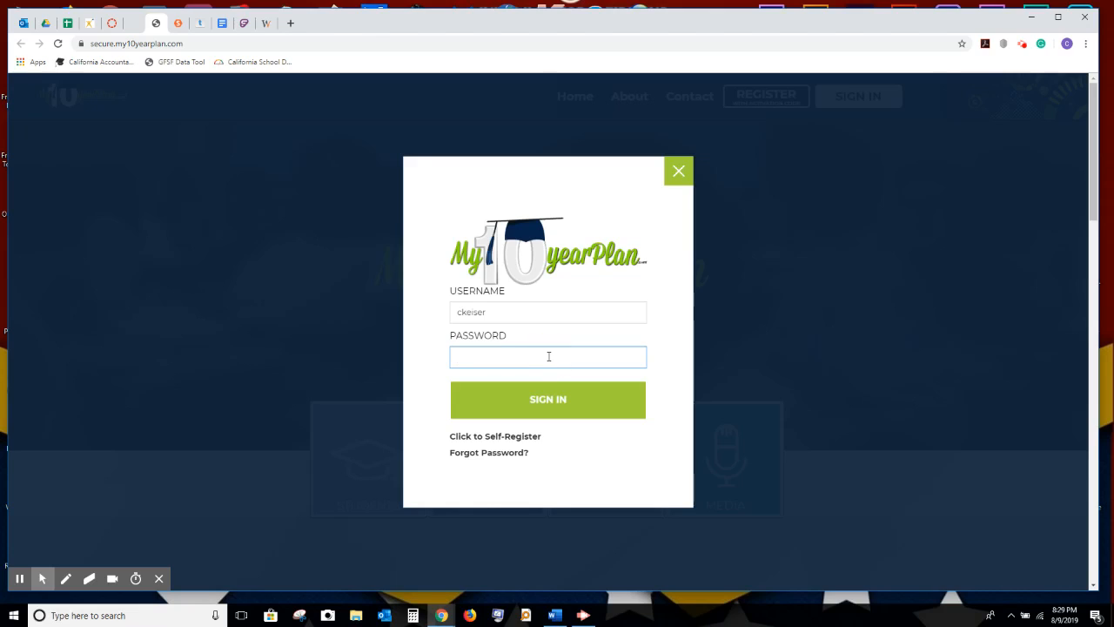
{"action": "type", "text": "••••••••••"}
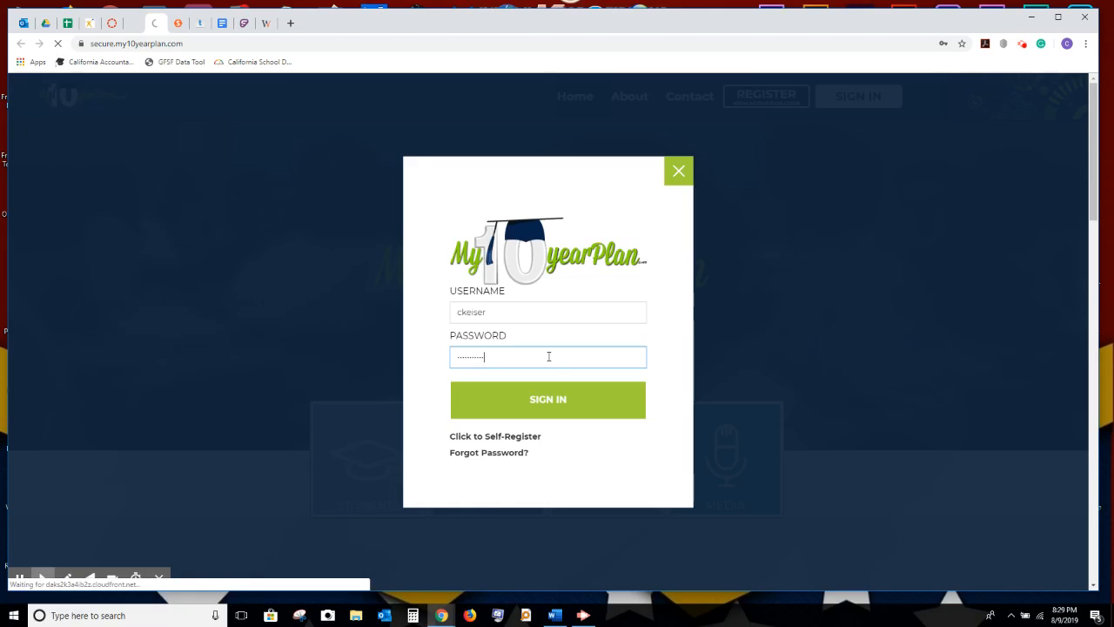
{"action": "key", "text": "Return"}
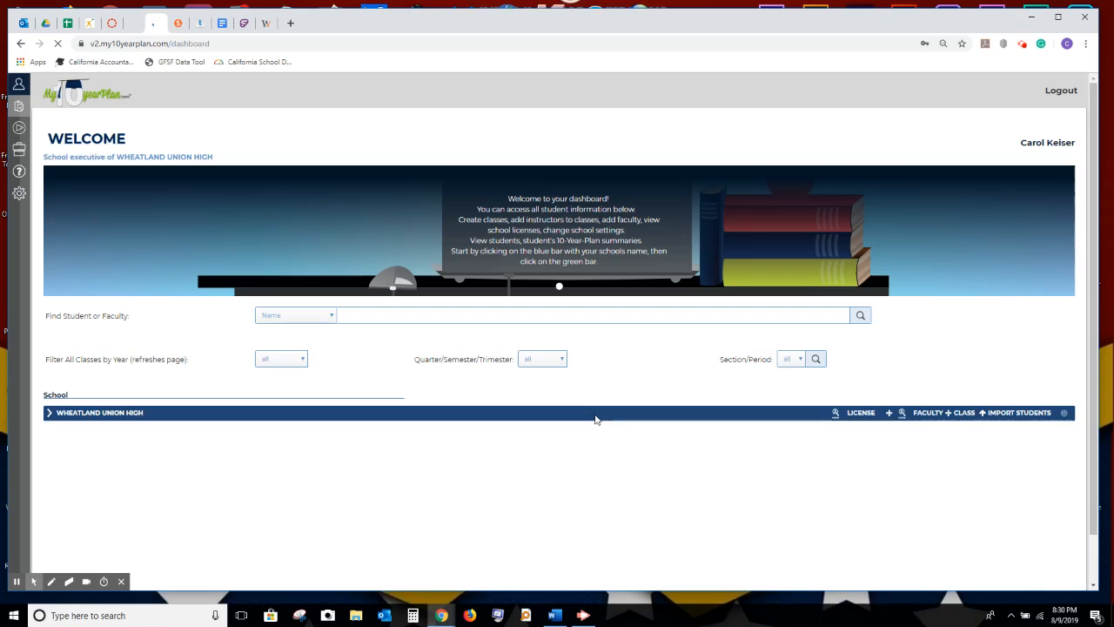
Open Wheatland Union High's faculty account list from the school bar.
{"action": "left_click", "coordinate": [926, 414]}
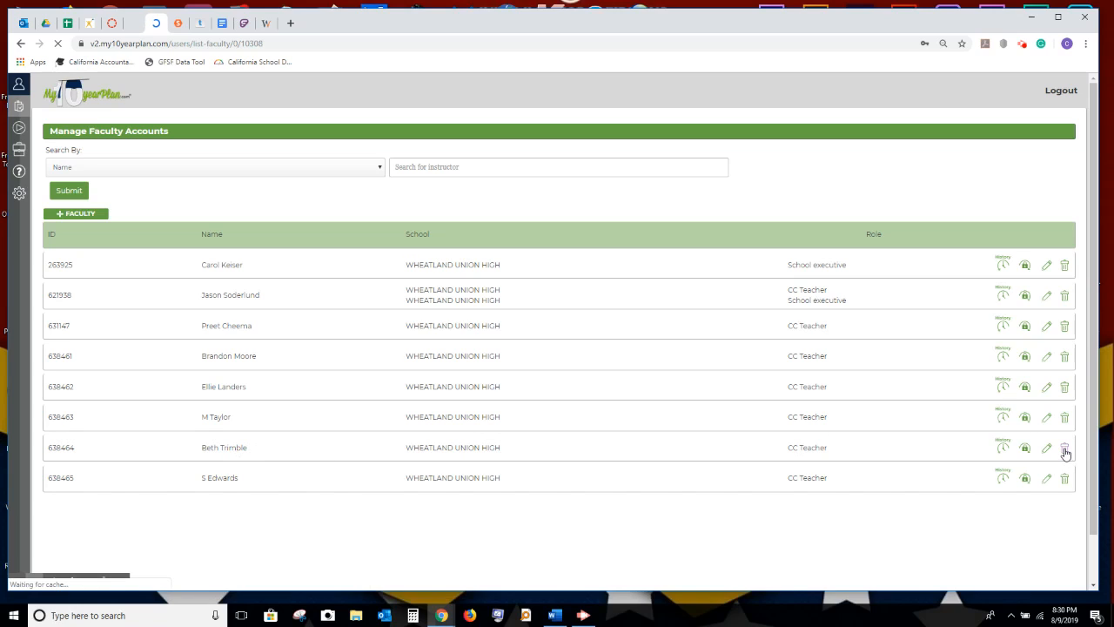
Delete the second-to-last instructor's account and confirm the removal.
{"action": "left_click", "coordinate": [1065, 449]}
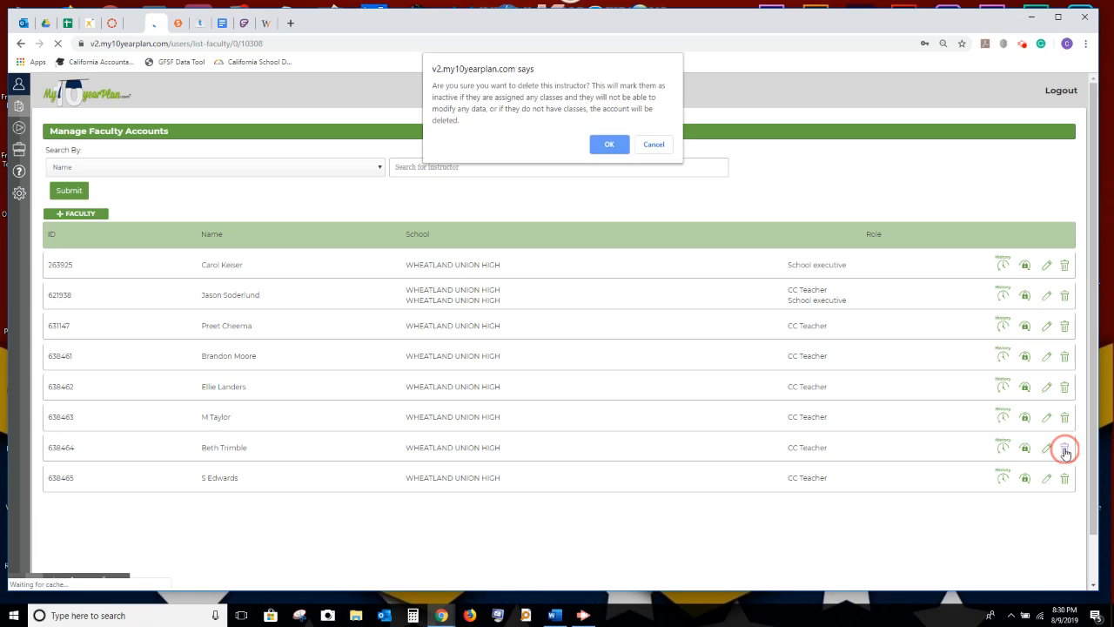
{"action": "left_click", "coordinate": [609, 144]}
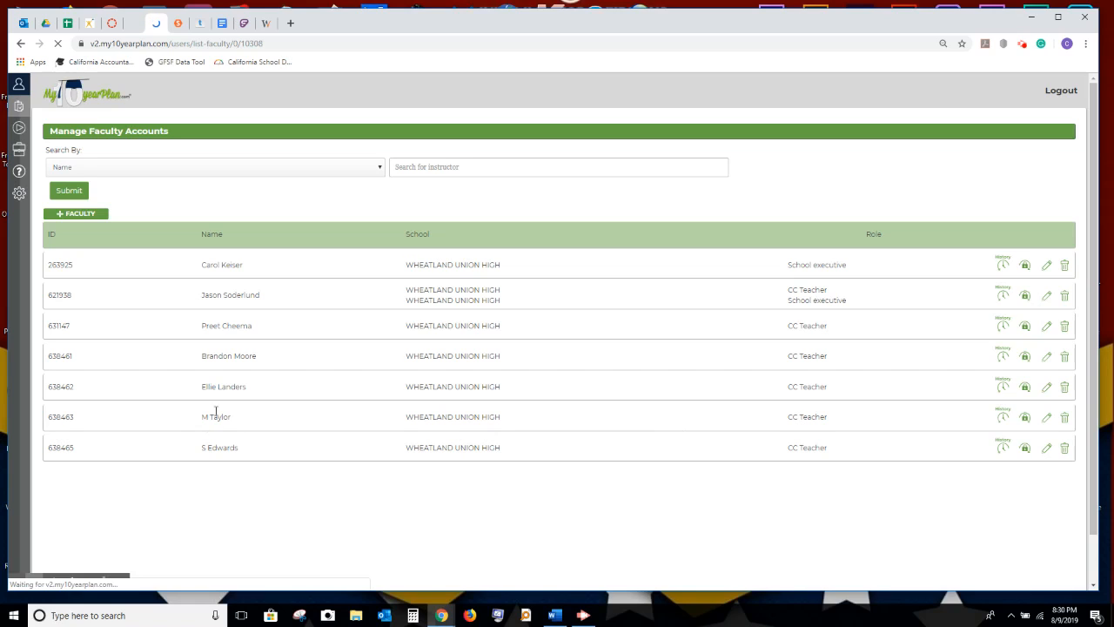
Complete the first name of the instructor listed with only an initial and submit the profile.
{"action": "left_click", "coordinate": [1048, 419]}
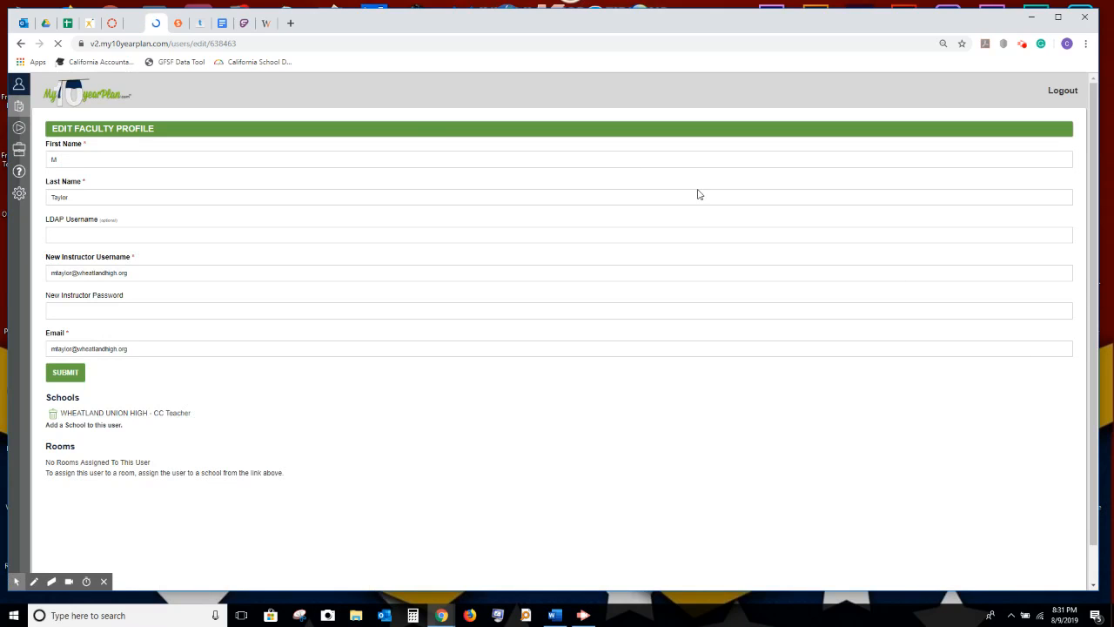
{"action": "left_click", "coordinate": [61, 159]}
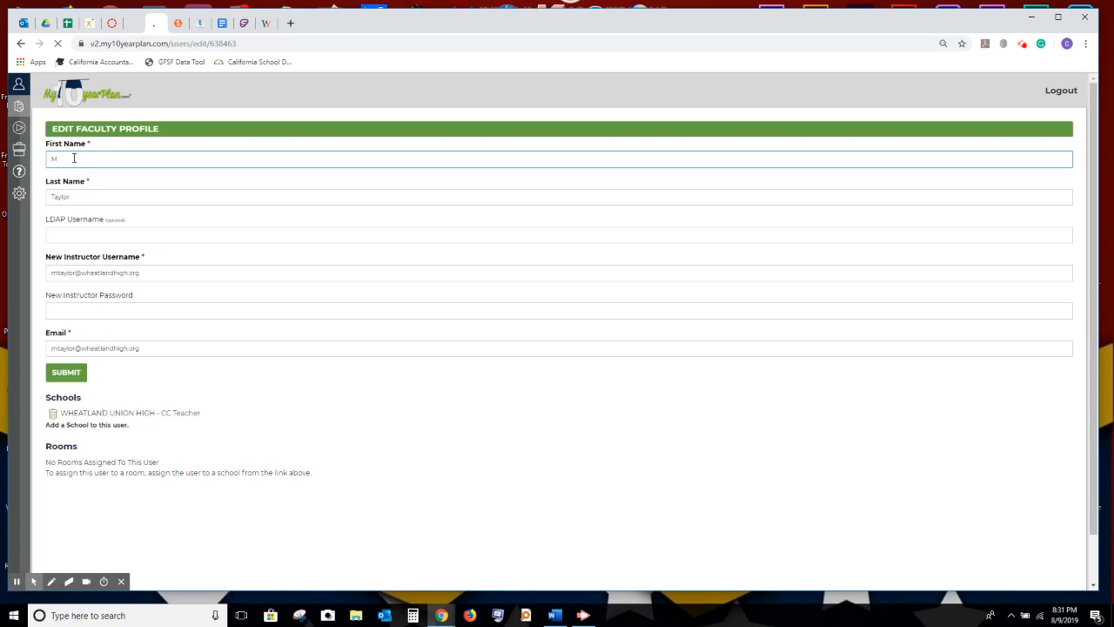
{"action": "type", "text": "elissa"}
{"action": "left_click", "coordinate": [67, 375]}
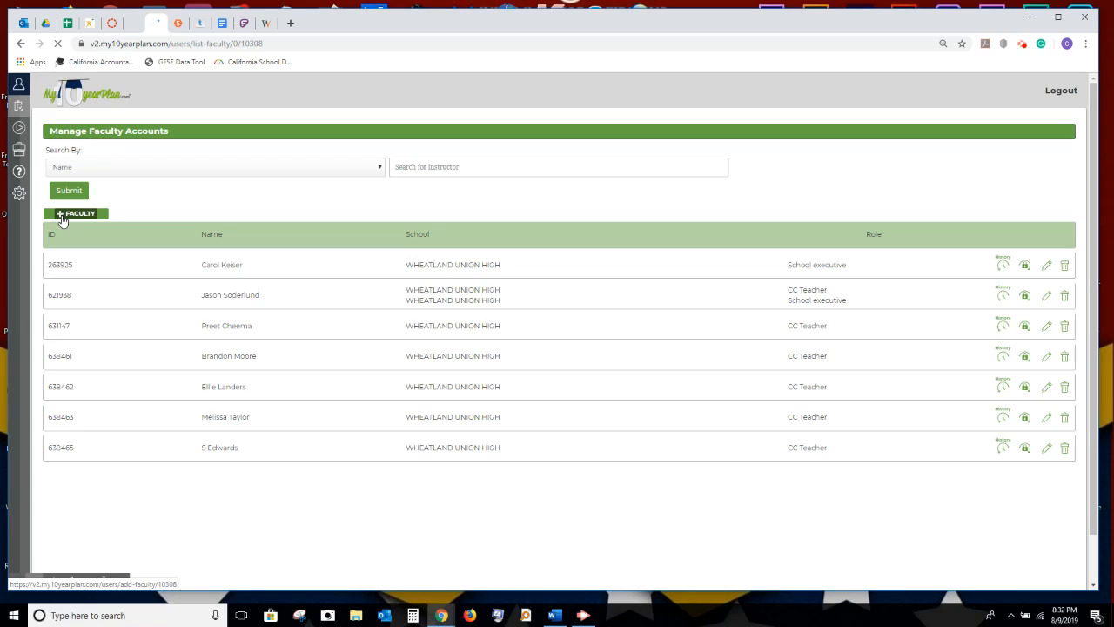
Start adding a faculty member and enter the new instructor's school email address.
{"action": "left_click", "coordinate": [62, 221]}
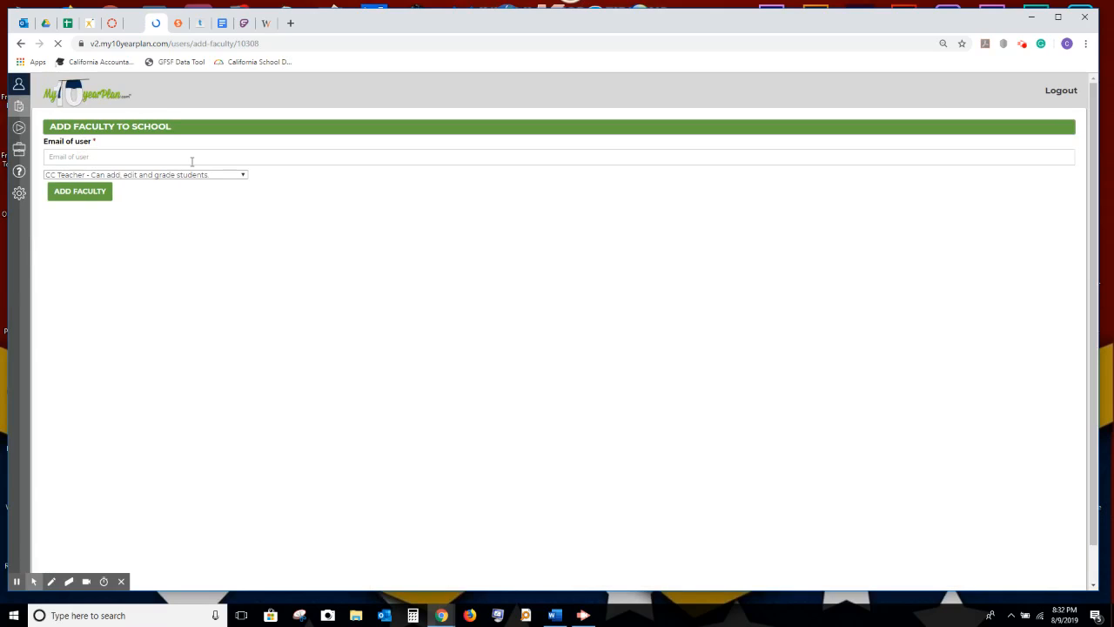
{"action": "left_click", "coordinate": [121, 159]}
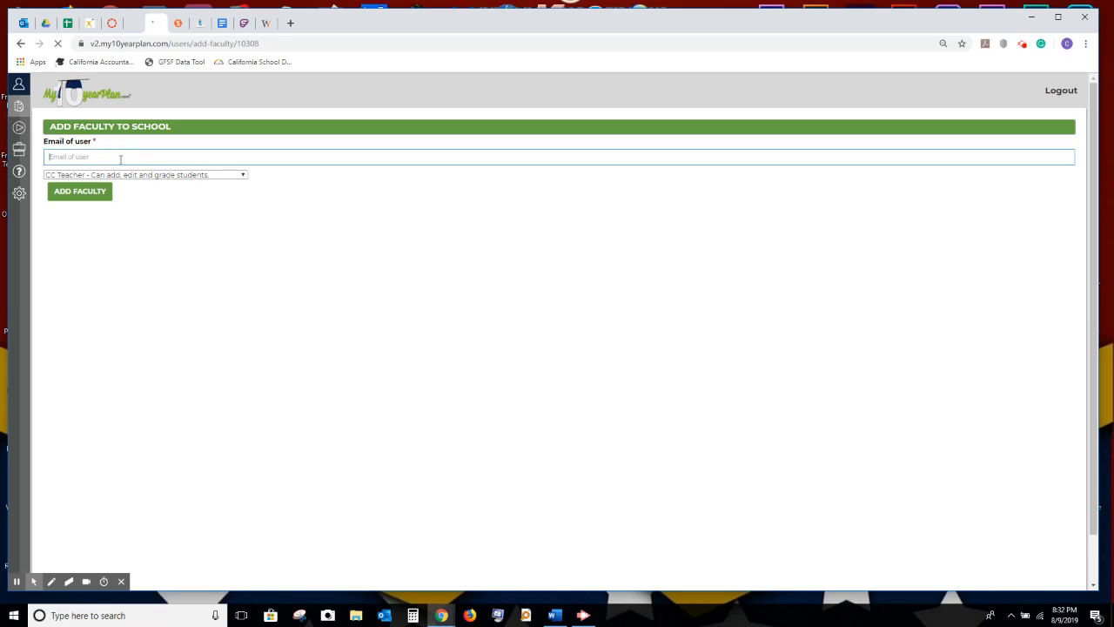
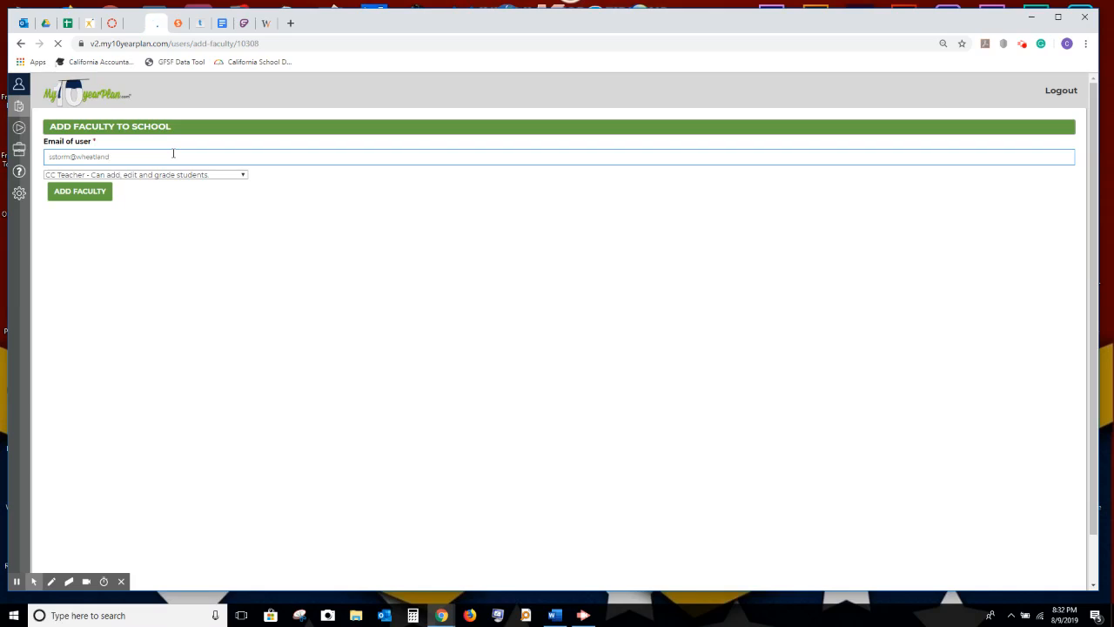
{"action": "key", "text": "ctrl+plus"}
{"action": "key", "text": "ctrl+plus"}
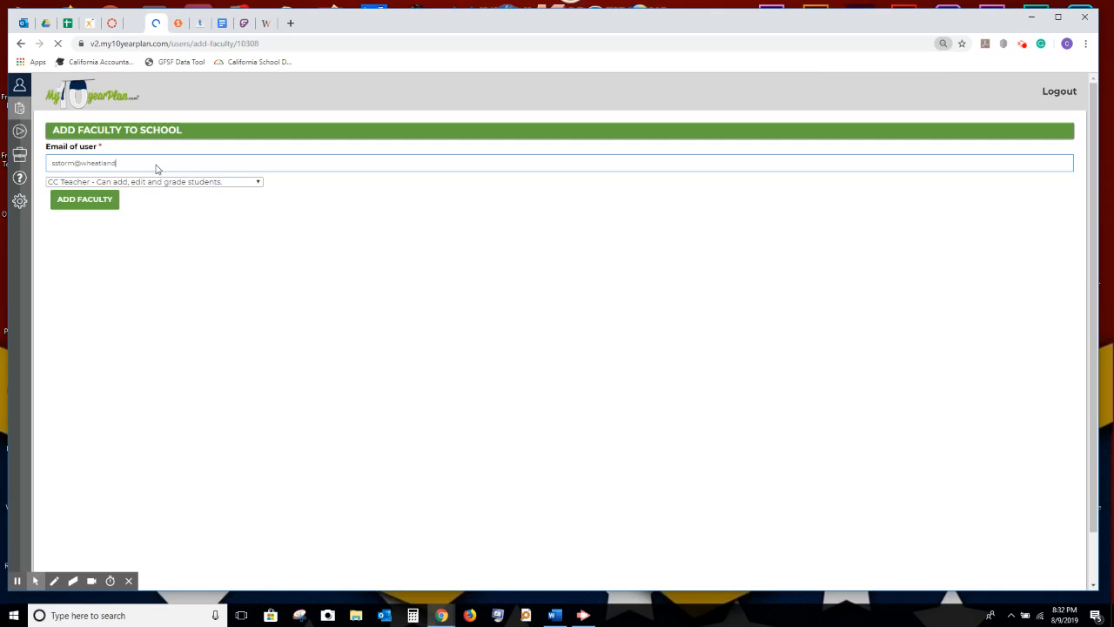
{"action": "key", "text": "ctrl+plus"}
{"action": "left_click", "coordinate": [142, 175]}
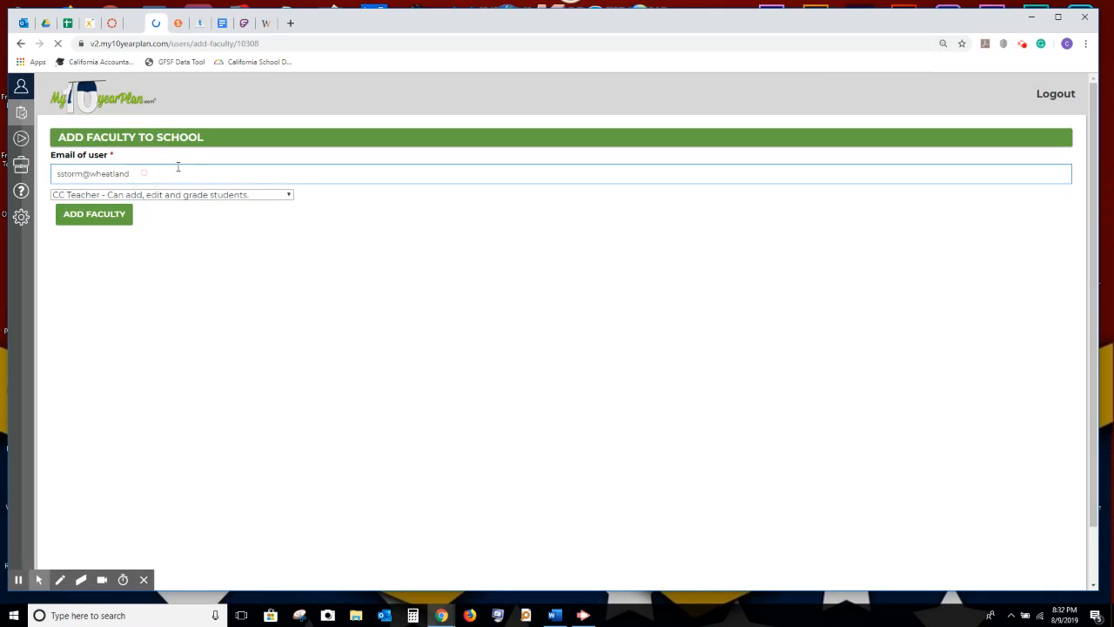
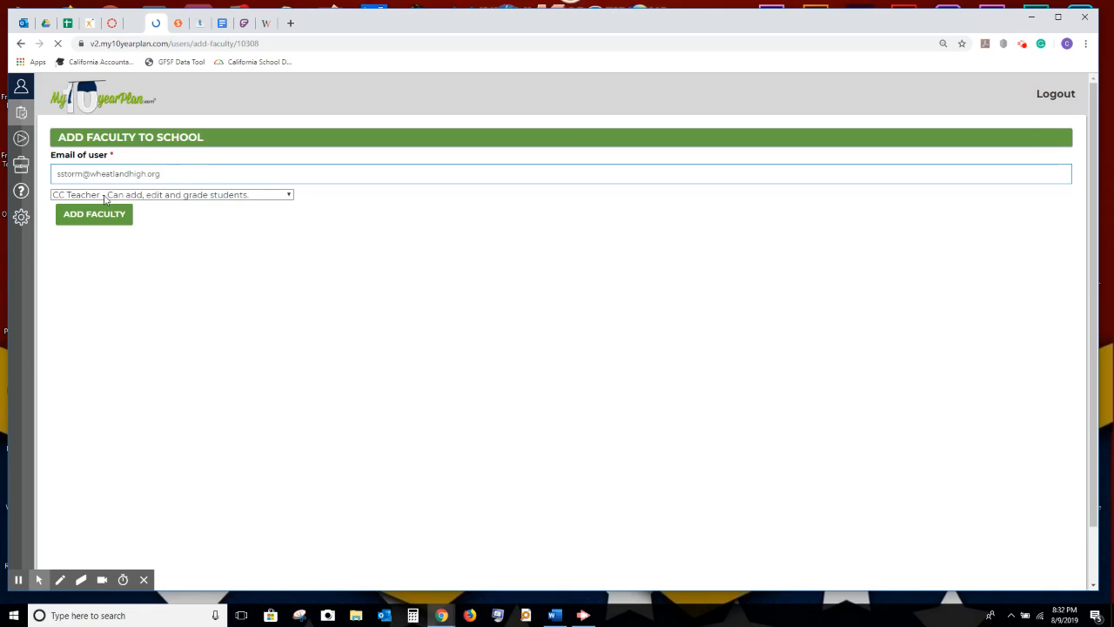
Set the role to CC Teacher and add the faculty member, sending the invitation.
{"action": "left_click", "coordinate": [284, 198]}
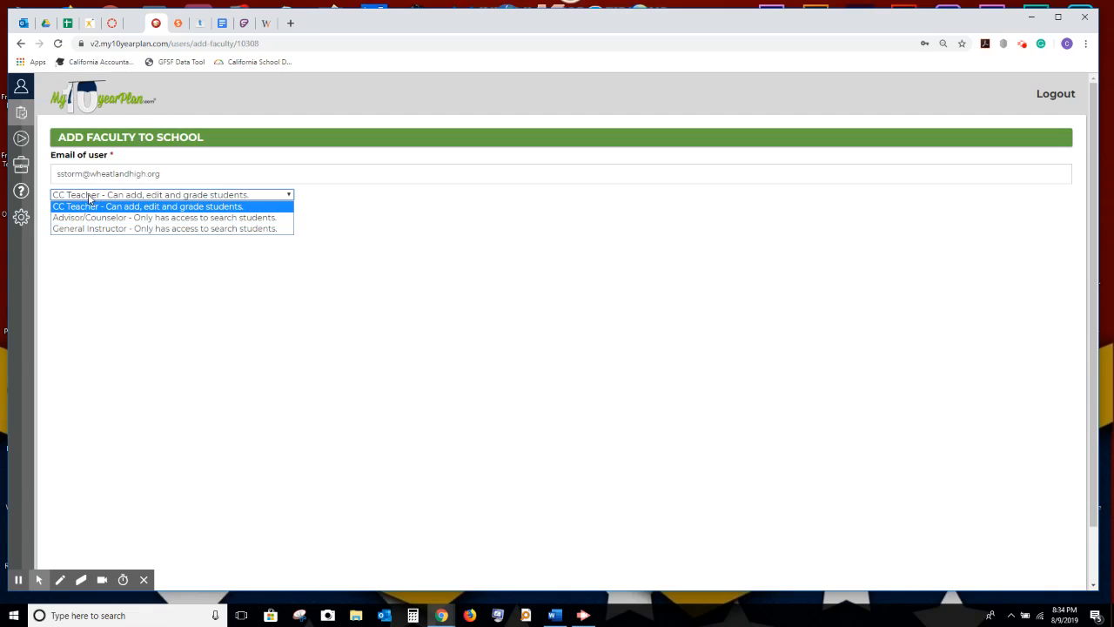
{"action": "left_click", "coordinate": [90, 207]}
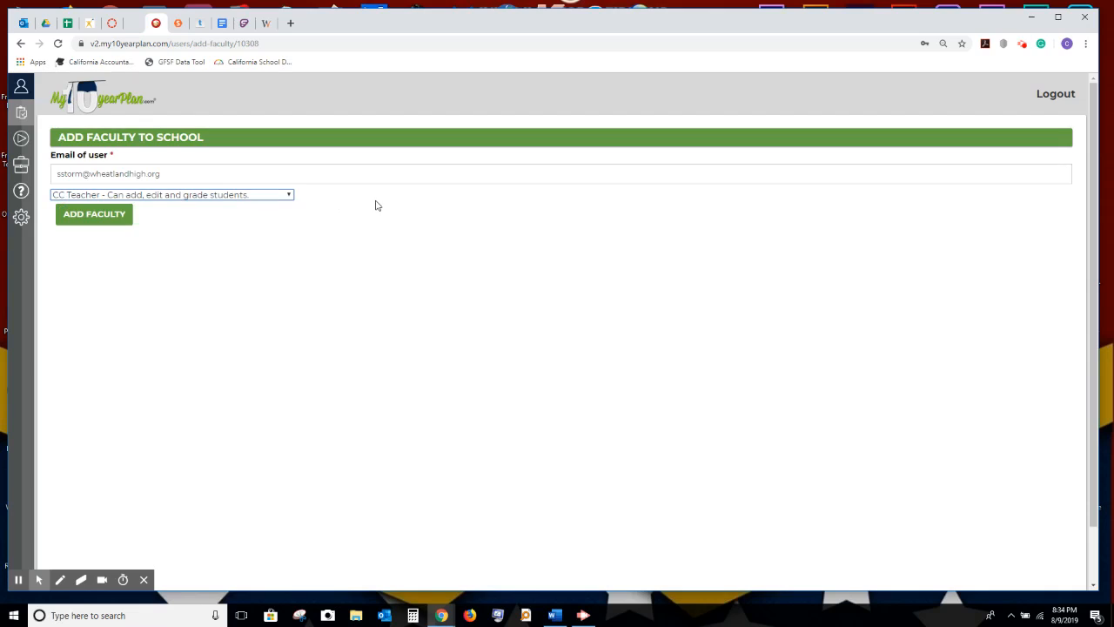
{"action": "left_click", "coordinate": [122, 214]}
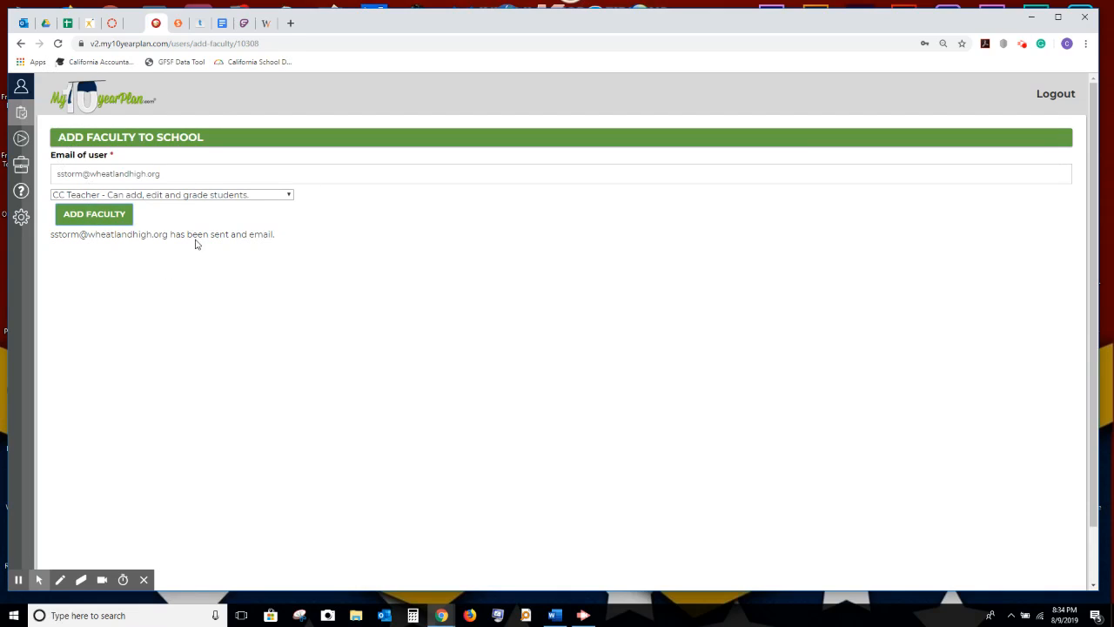
{"action": "left_click", "coordinate": [110, 215]}
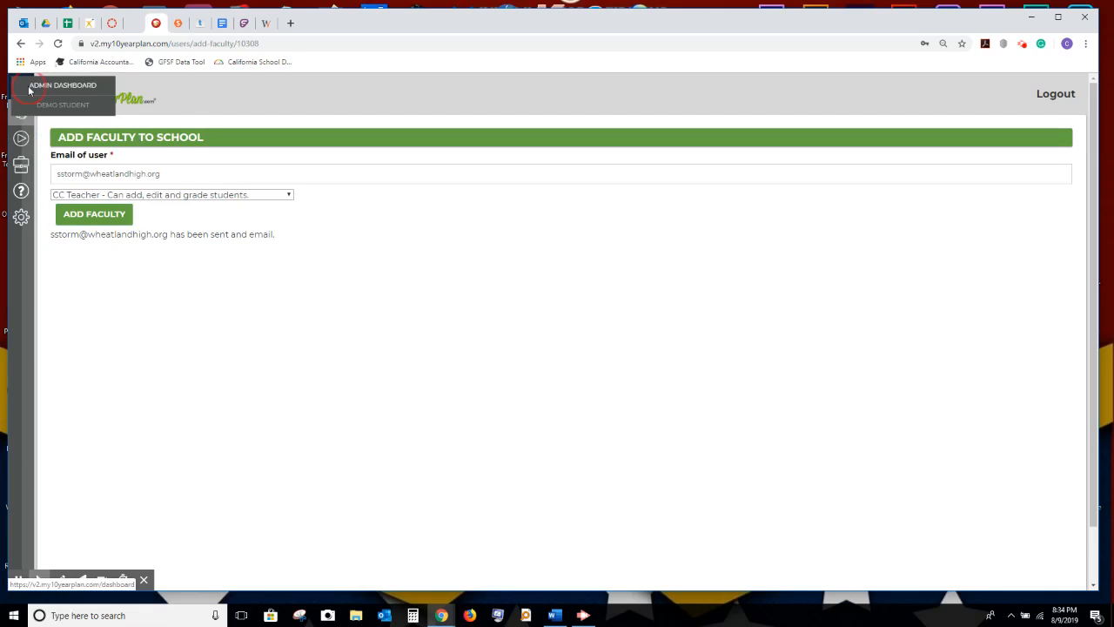
Return to the admin dashboard and close the Word schedule window.
{"action": "left_click", "coordinate": [61, 86]}
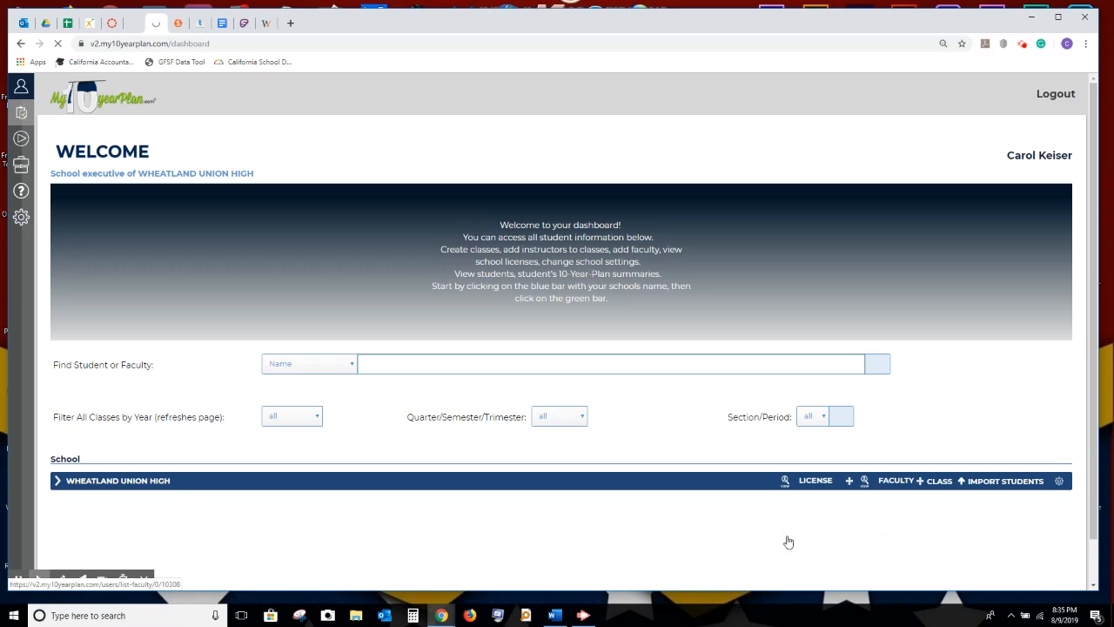
{"action": "left_click", "coordinate": [558, 617]}
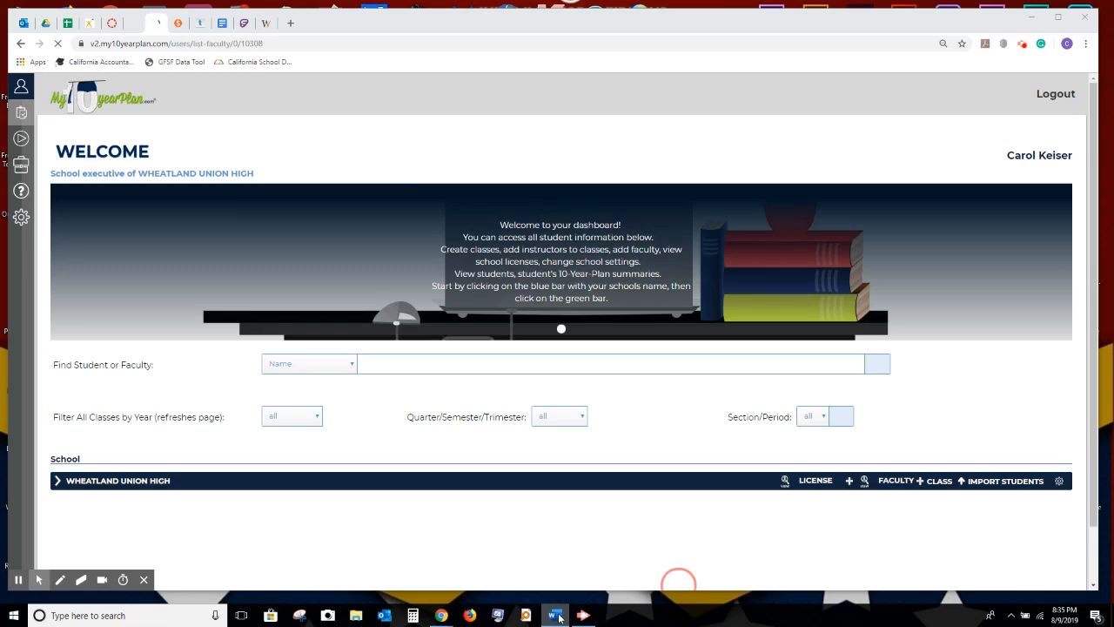
{"action": "right_click", "coordinate": [558, 615]}
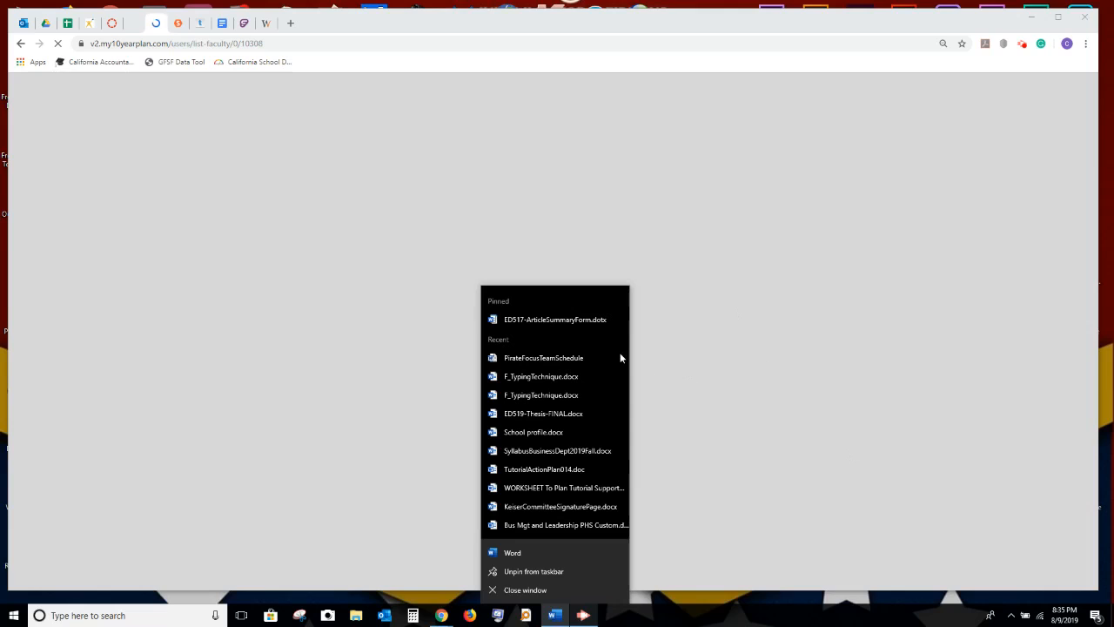
{"action": "left_click", "coordinate": [525, 589]}
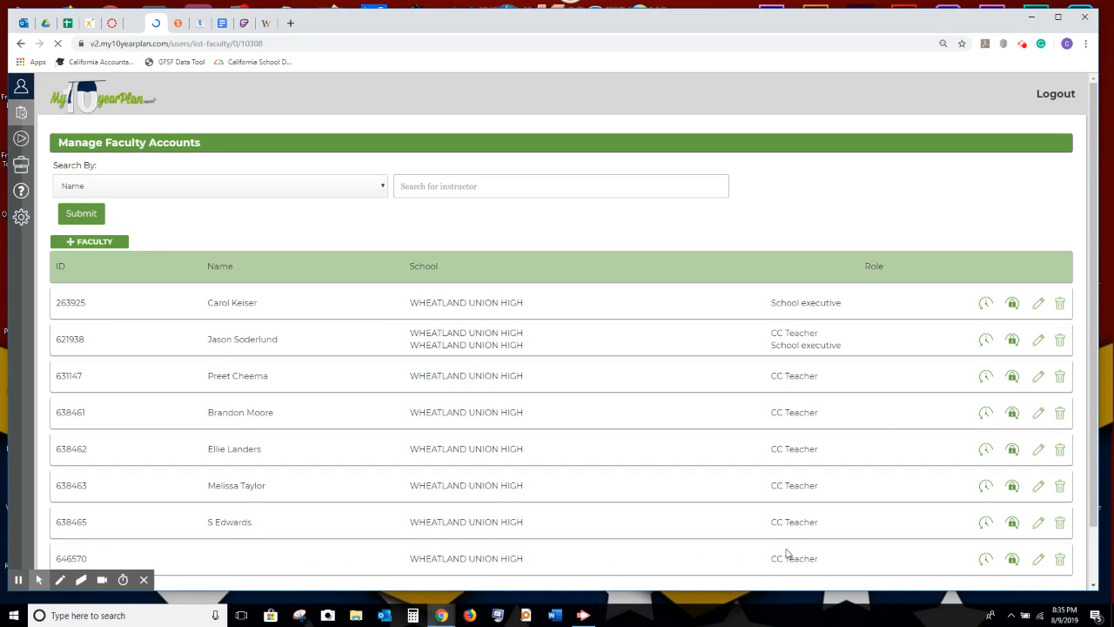
Give the unnamed CC Teacher account a first name, last name and password, then submit.
{"action": "left_click", "coordinate": [1037, 561]}
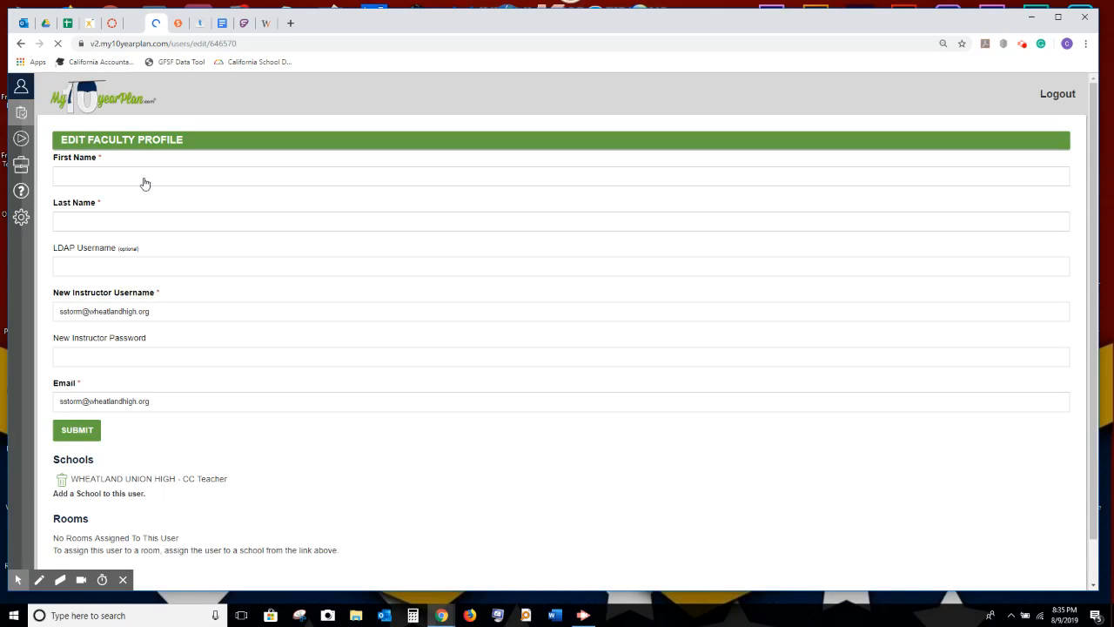
{"action": "left_click", "coordinate": [145, 176]}
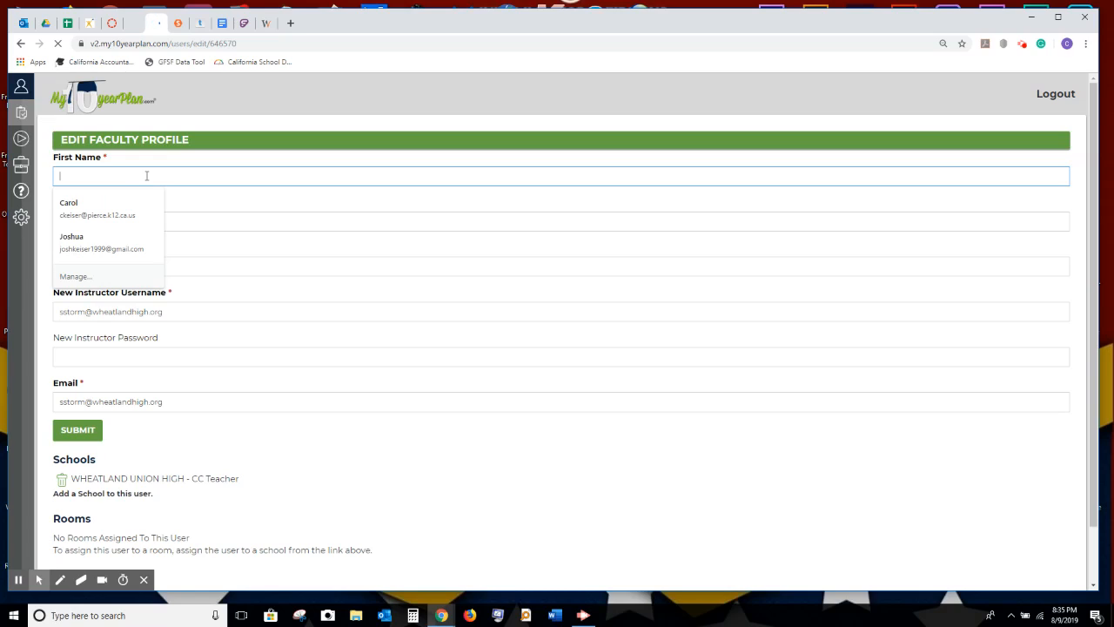
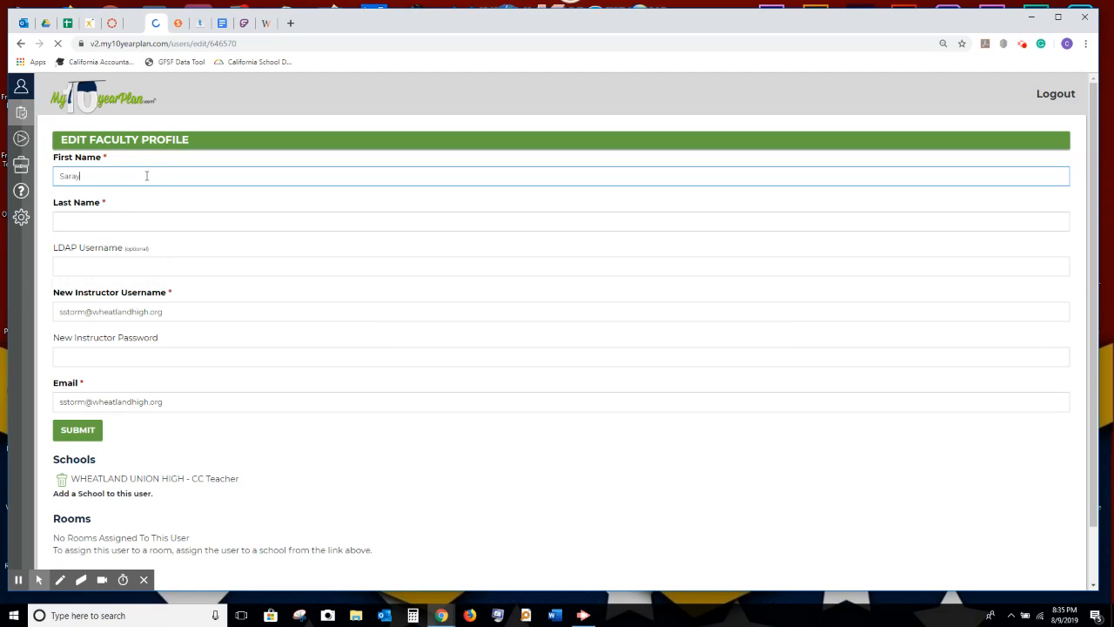
{"action": "left_click", "coordinate": [102, 219]}
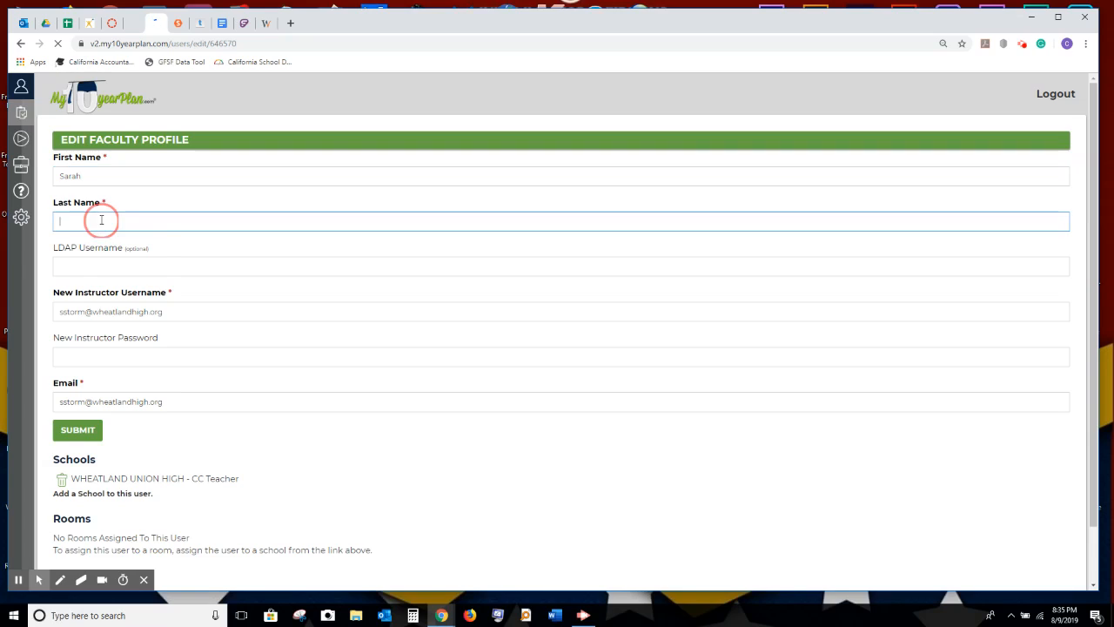
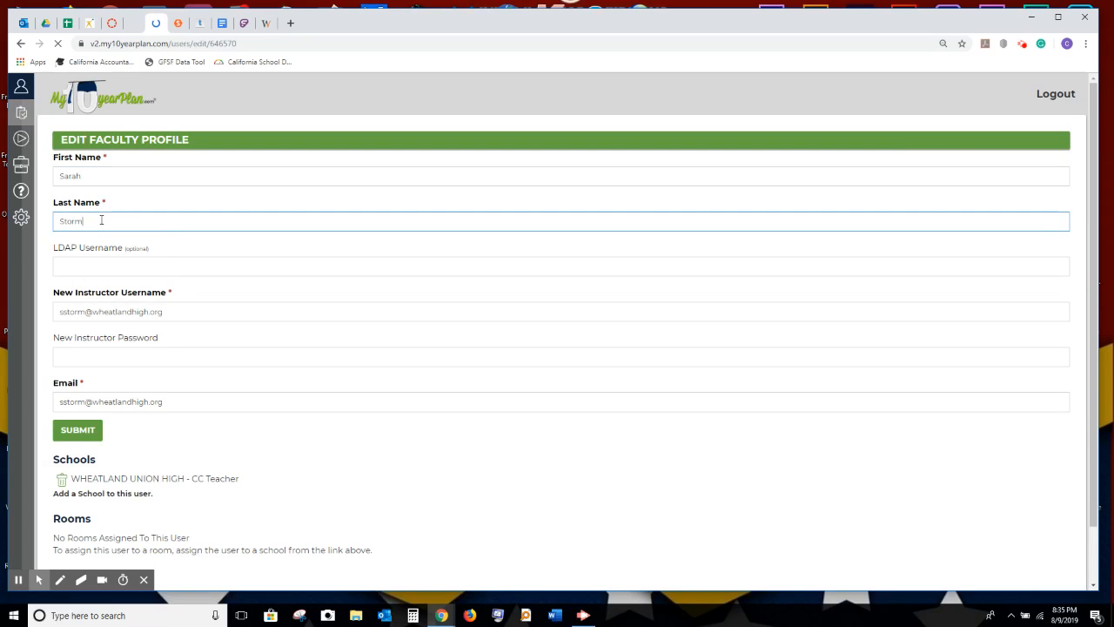
{"action": "left_click", "coordinate": [145, 351]}
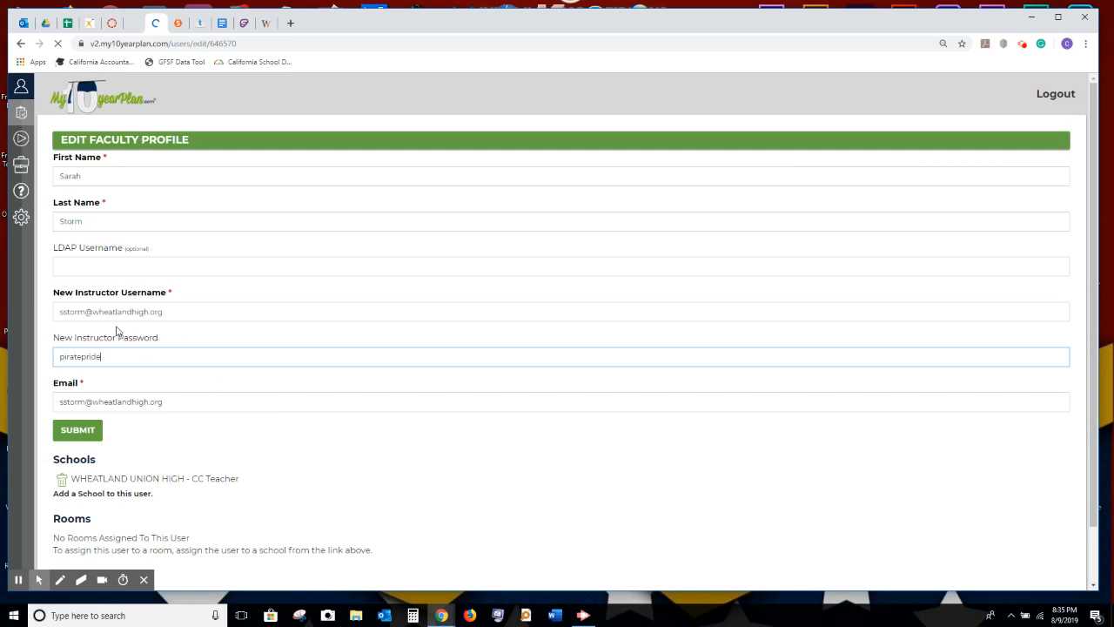
{"action": "left_click", "coordinate": [69, 436]}
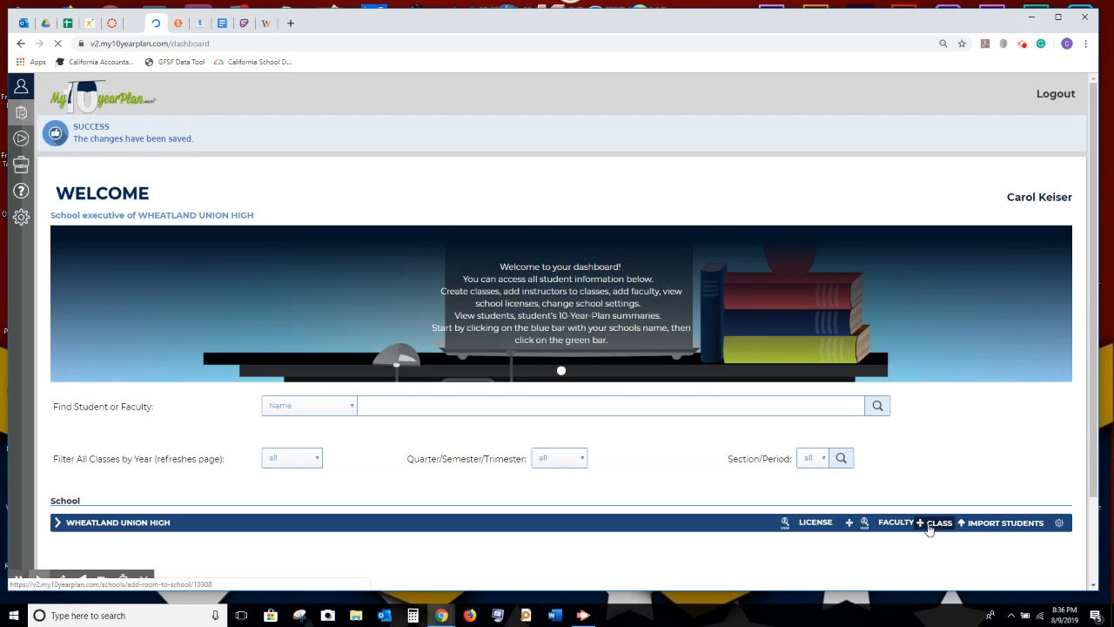
Expand the Wheatland Union High bar to show its Fall 2019-2020 and Period 1 Pilot classes.
{"action": "left_click", "coordinate": [57, 522]}
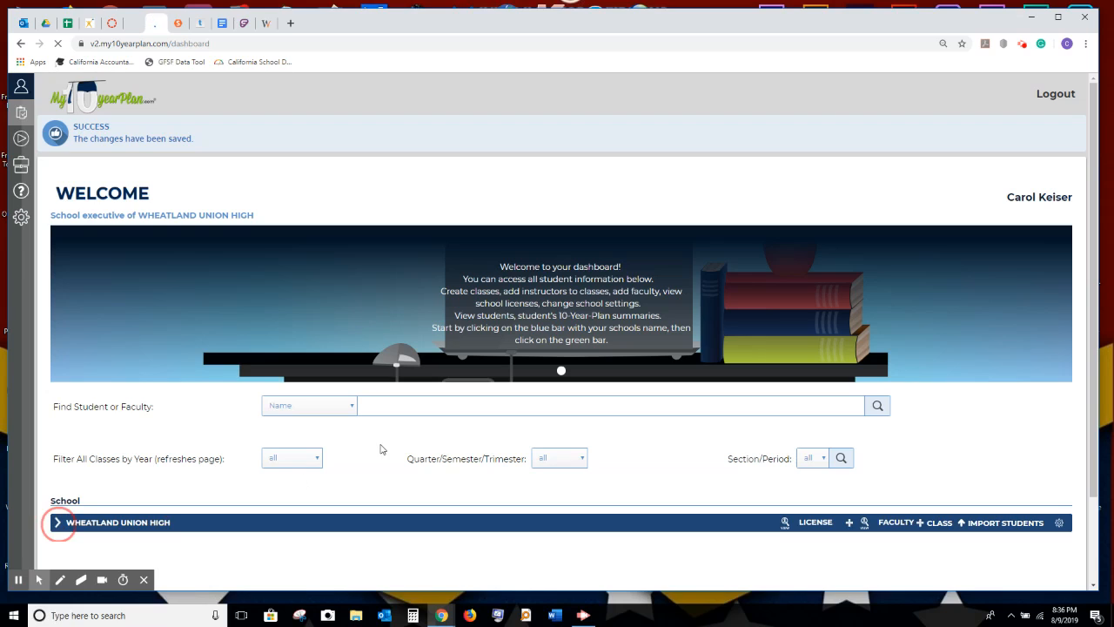
{"action": "scroll", "coordinate": [381, 449], "scroll_direction": "down", "scroll_amount": 2}
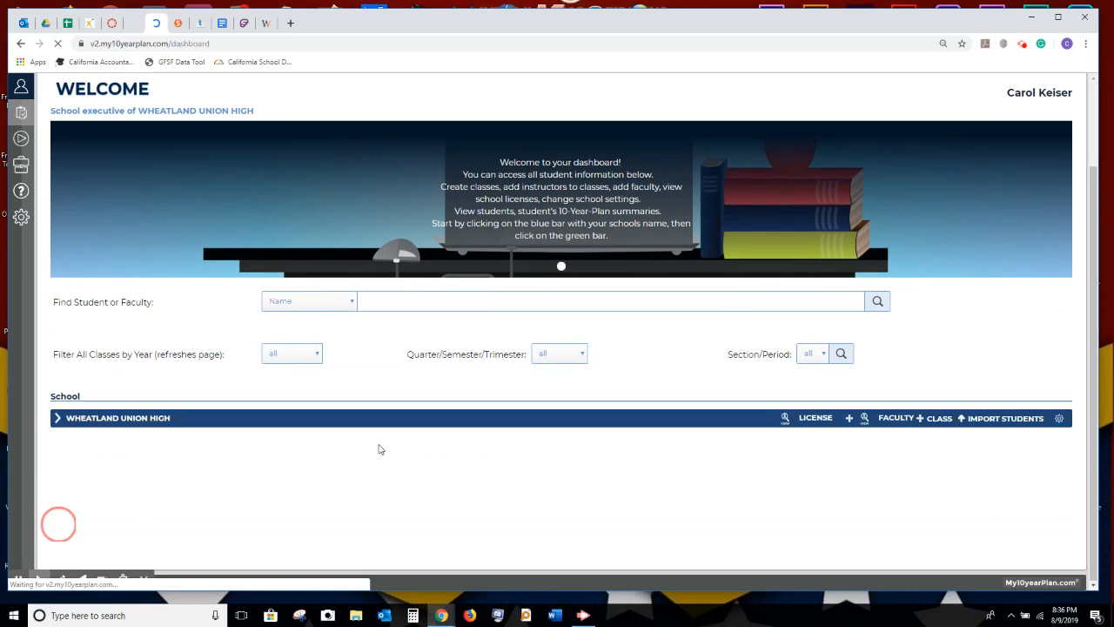
{"action": "left_click", "coordinate": [57, 419]}
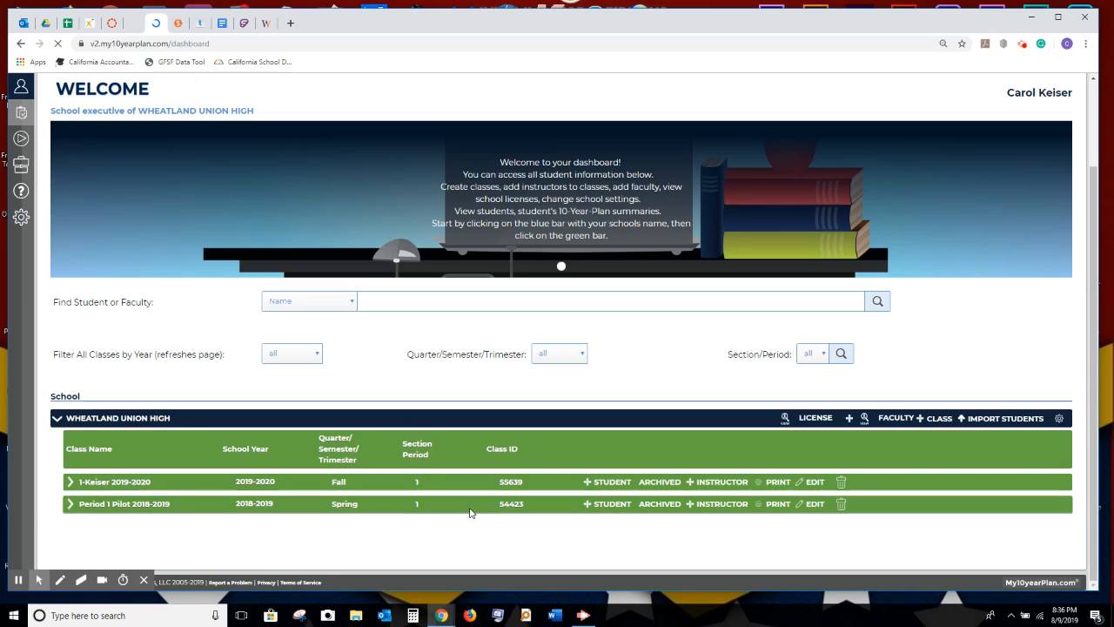
Start a new class for the school and assign its instructor from the dropdown.
{"action": "left_click", "coordinate": [935, 420]}
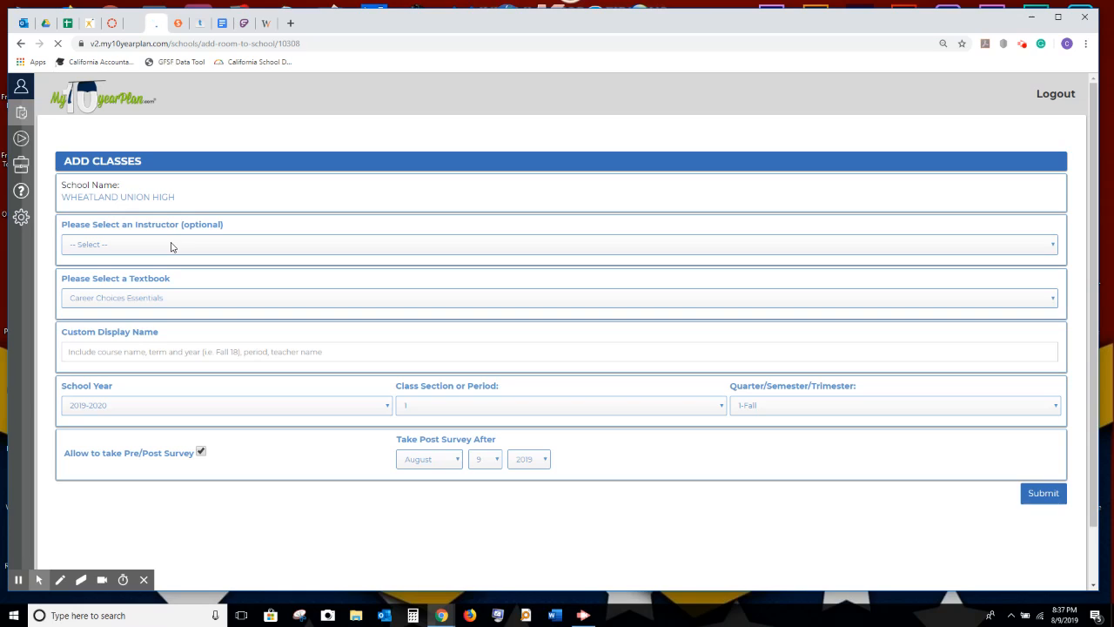
{"action": "left_click", "coordinate": [126, 251]}
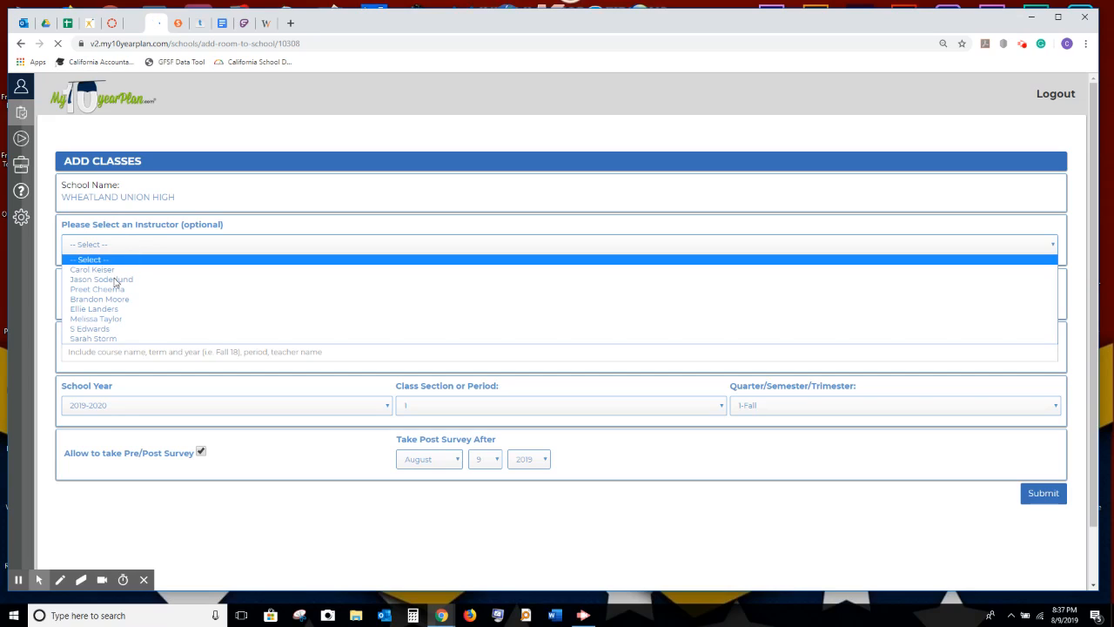
{"action": "left_click", "coordinate": [102, 339]}
{"action": "left_click", "coordinate": [115, 243]}
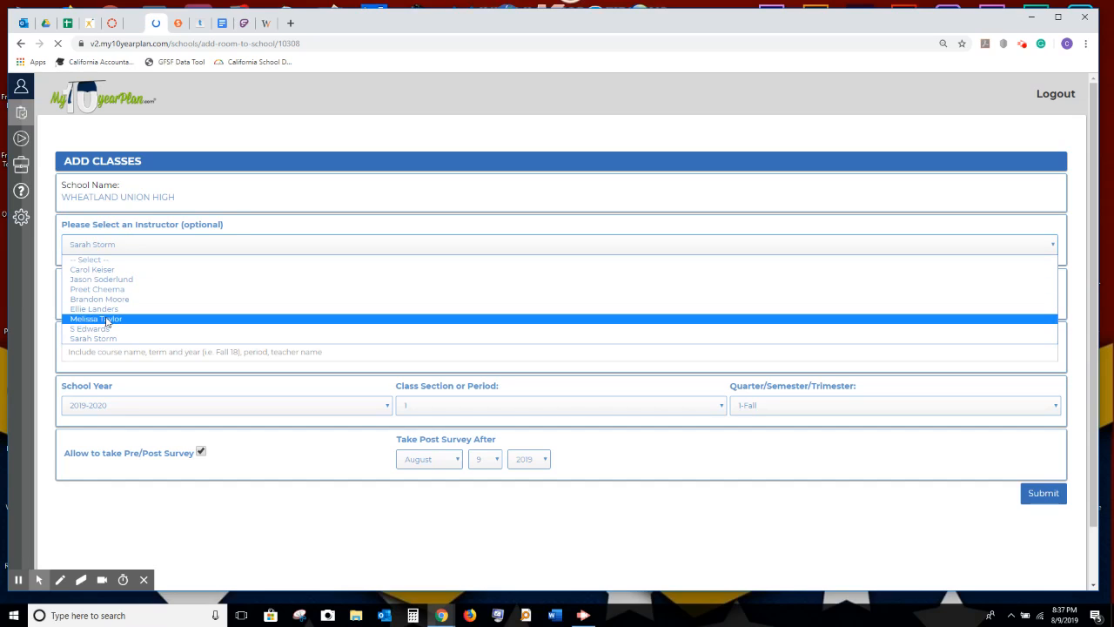
{"action": "left_click", "coordinate": [107, 320]}
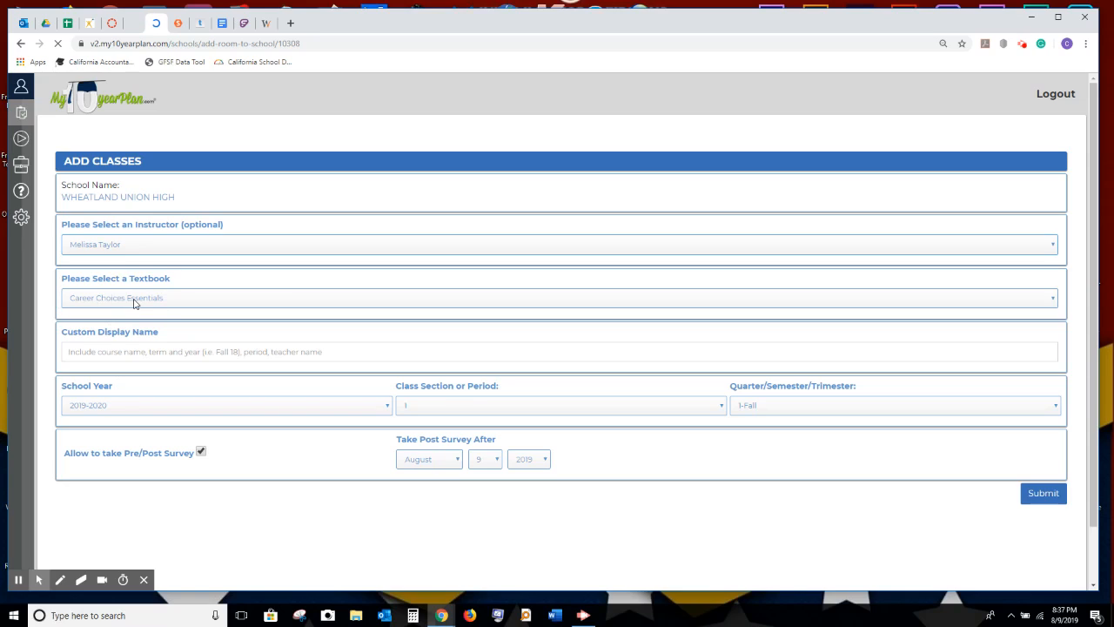
Keep Career Choices Essentials as the textbook and enter a custom display name starting with '2-'.
{"action": "left_click", "coordinate": [133, 302]}
{"action": "left_click", "coordinate": [133, 302]}
{"action": "left_click", "coordinate": [140, 353]}
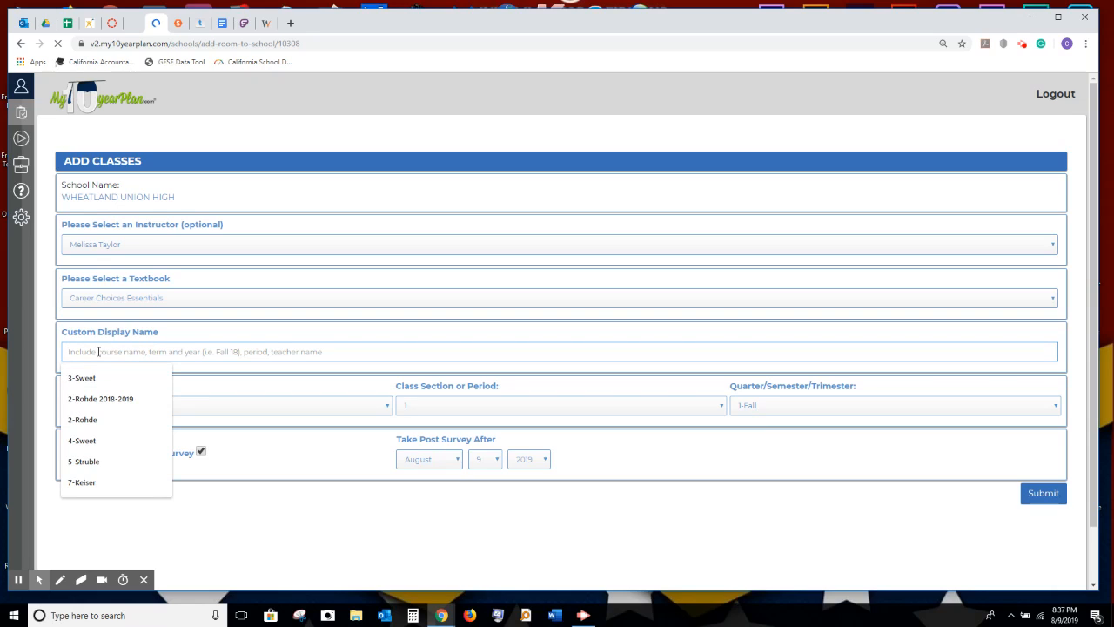
{"action": "type", "text": "2"}
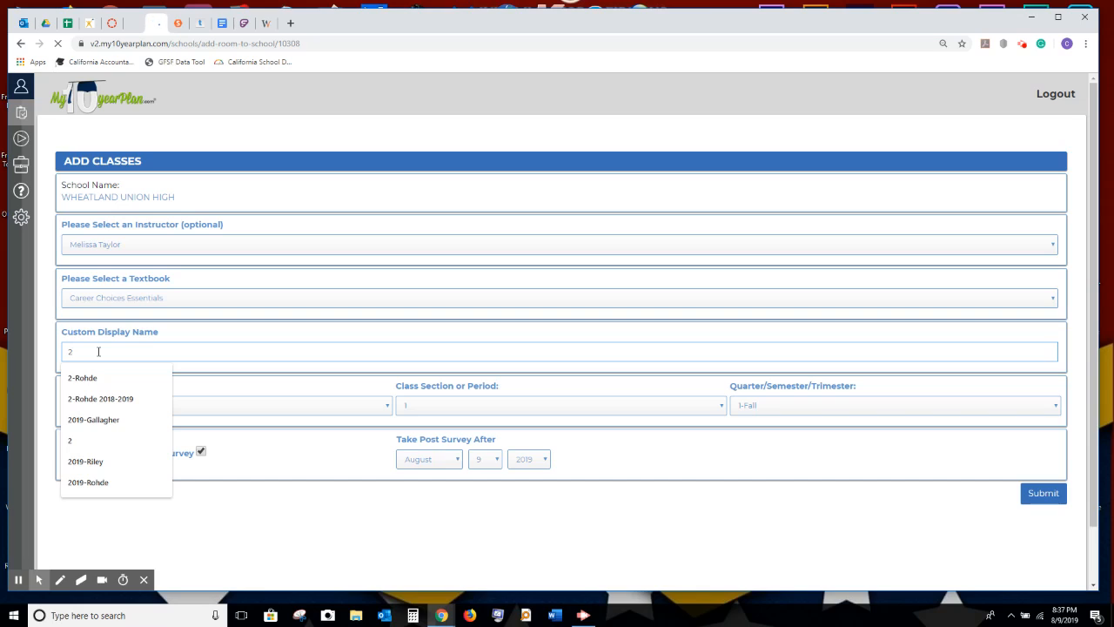
{"action": "type", "text": "-Taylor"}
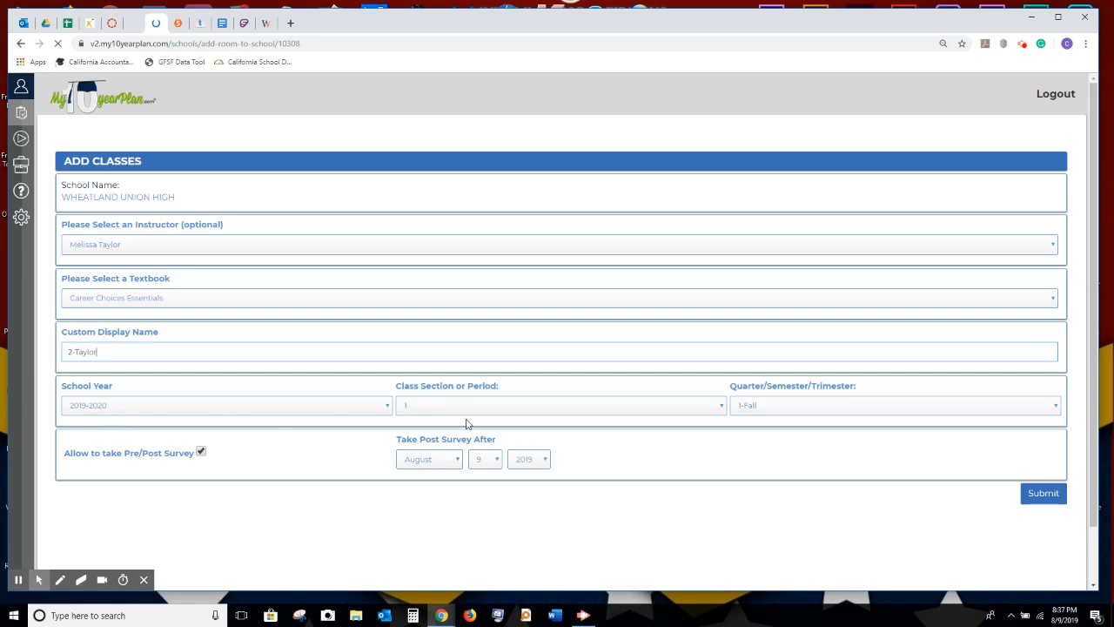
Set the class to period 2, term 1-Fall, post survey May 1 2020, and submit it.
{"action": "left_click", "coordinate": [720, 406]}
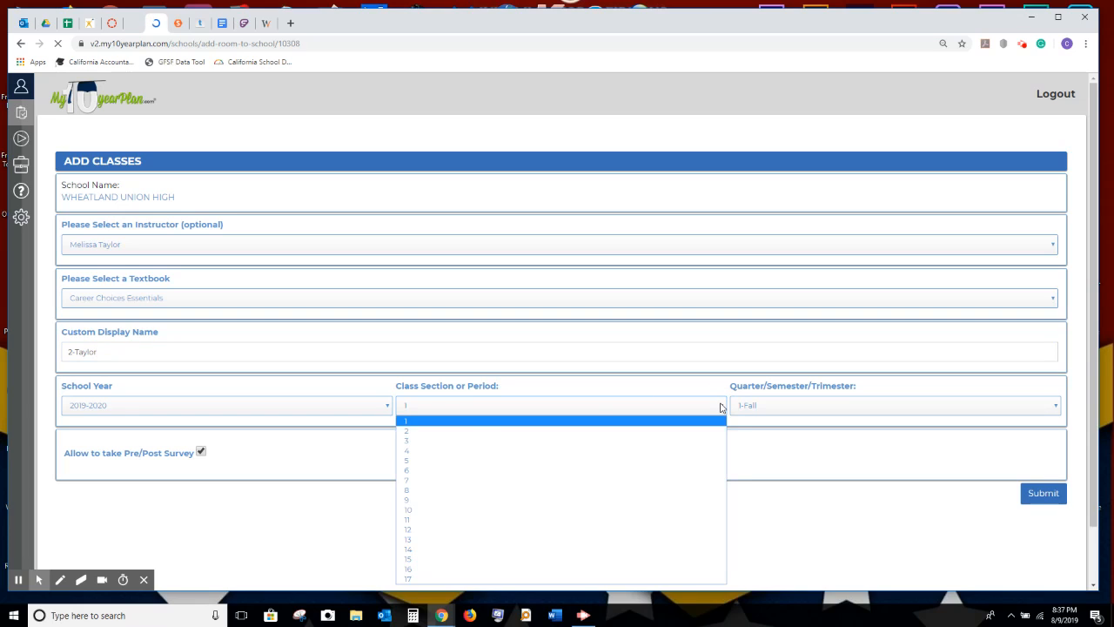
{"action": "left_click", "coordinate": [410, 432]}
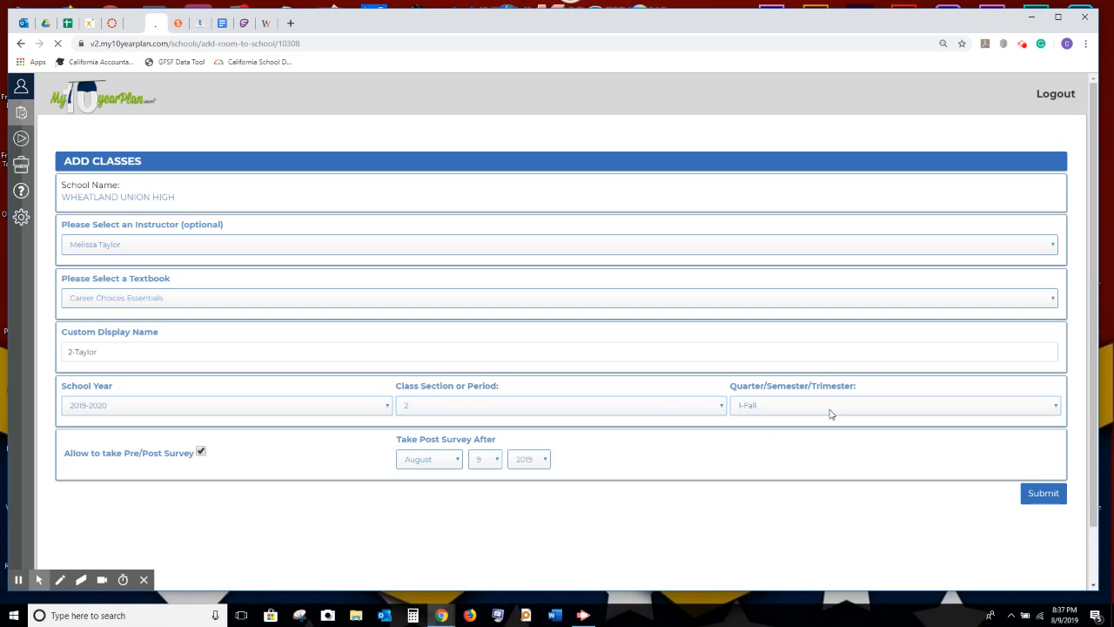
{"action": "left_click", "coordinate": [778, 407]}
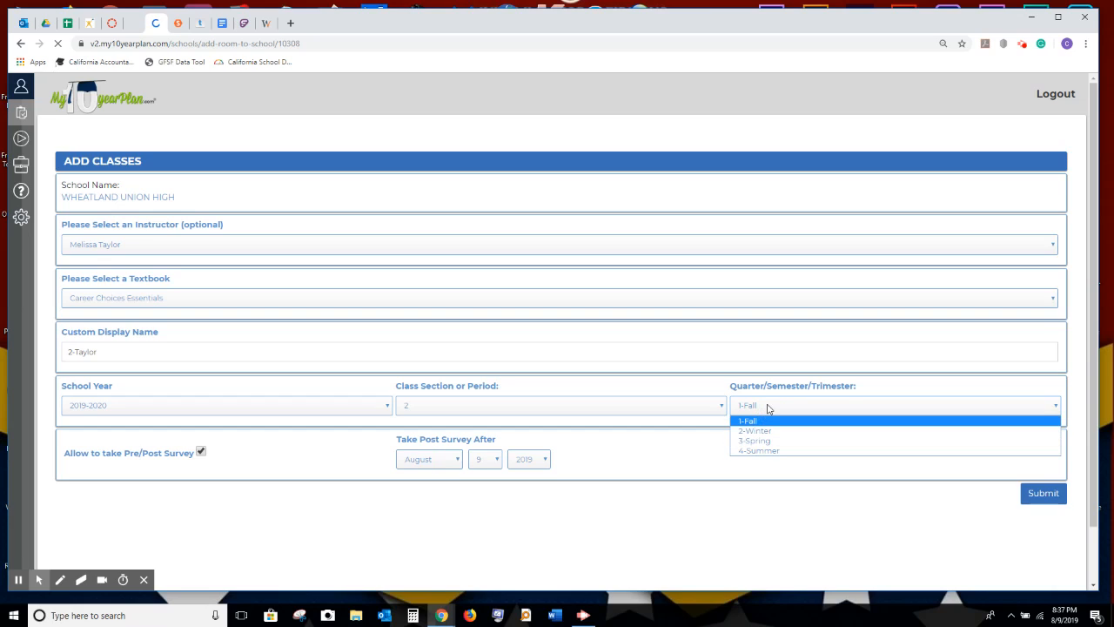
{"action": "left_click", "coordinate": [770, 409]}
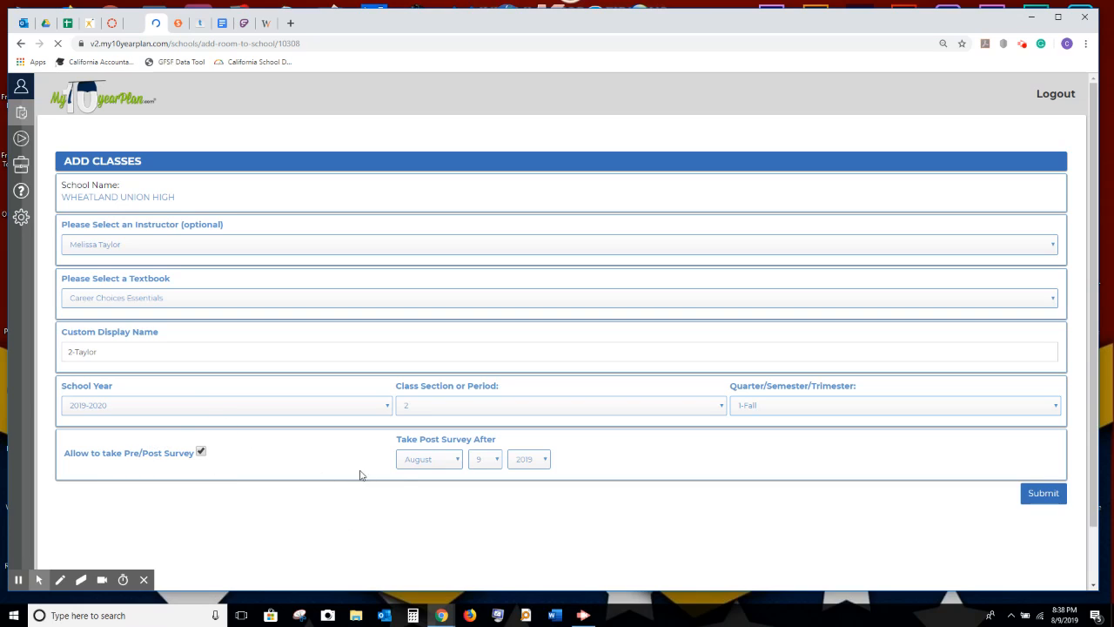
{"action": "left_click", "coordinate": [458, 462]}
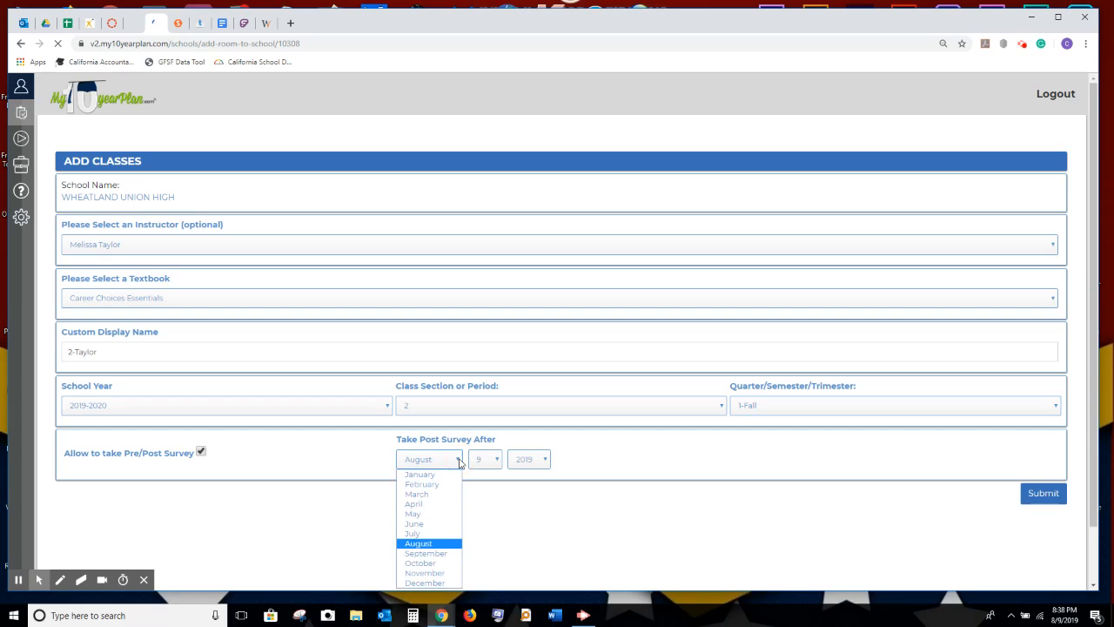
{"action": "left_click", "coordinate": [427, 515]}
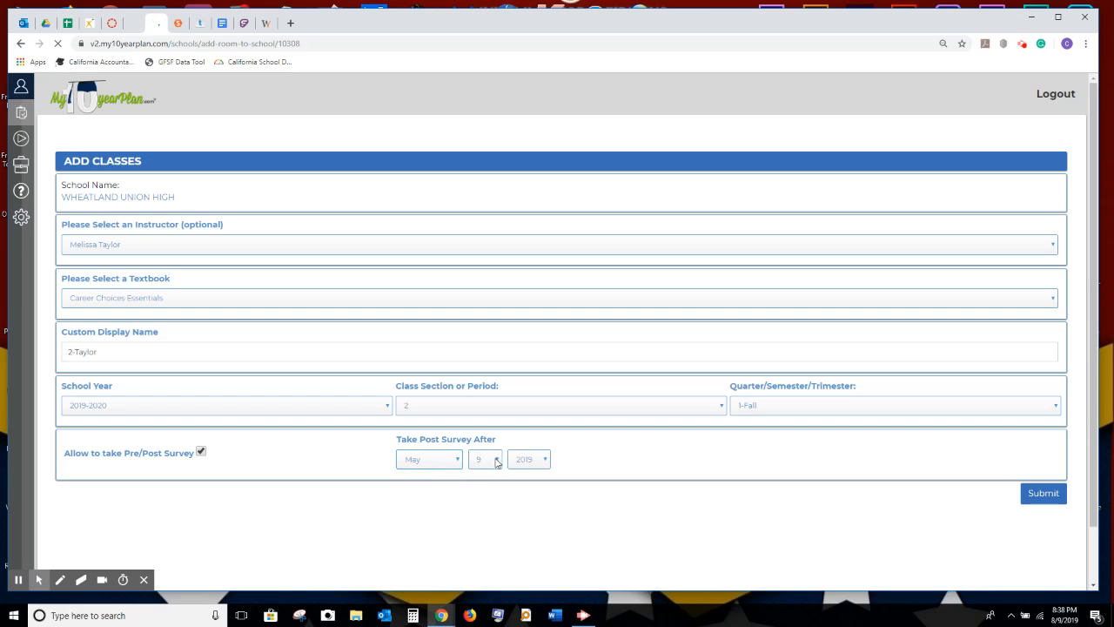
{"action": "left_click", "coordinate": [498, 462]}
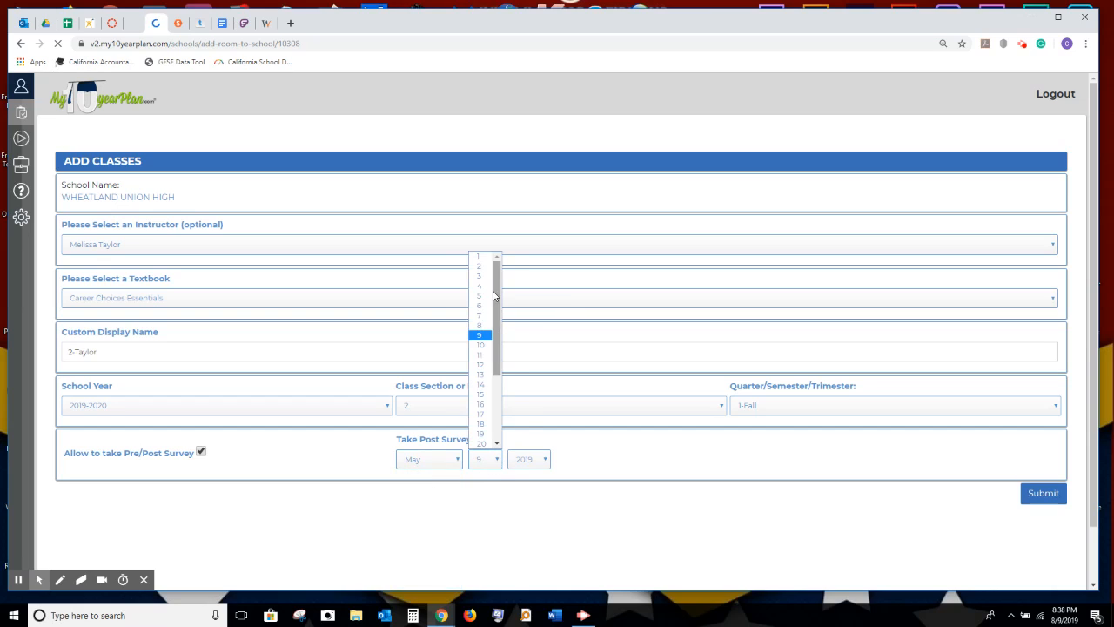
{"action": "left_click", "coordinate": [477, 257]}
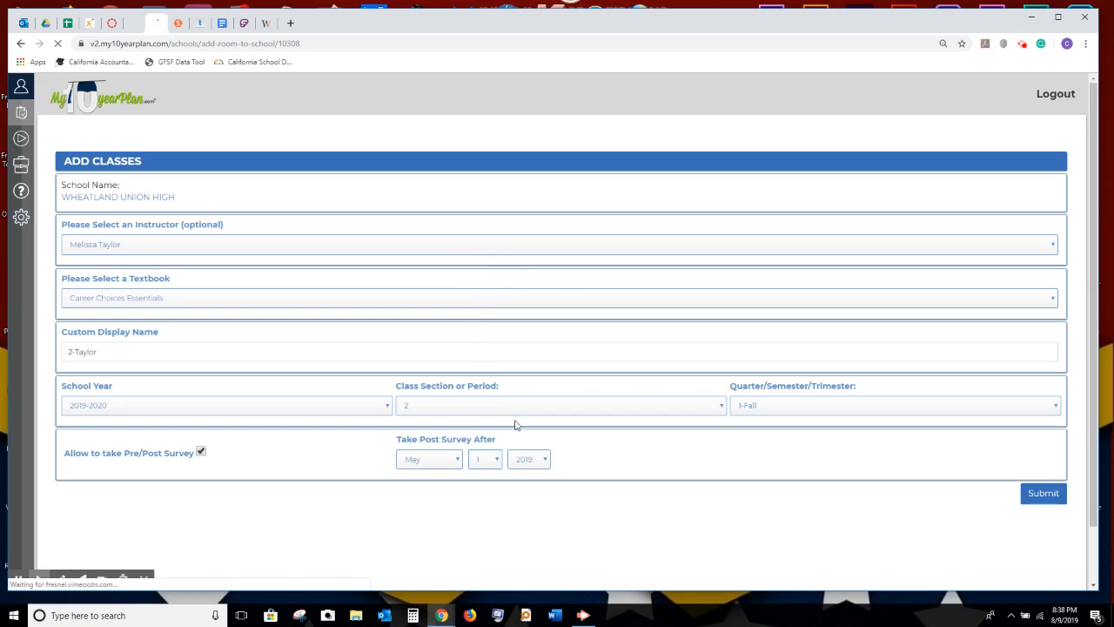
{"action": "left_click", "coordinate": [544, 460]}
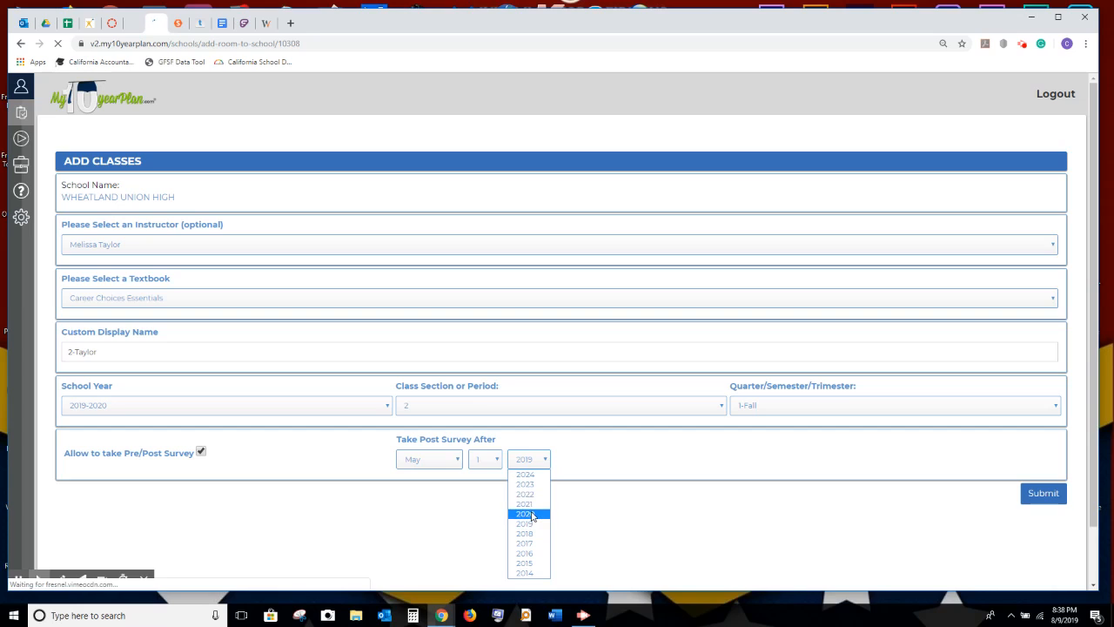
{"action": "left_click", "coordinate": [531, 515]}
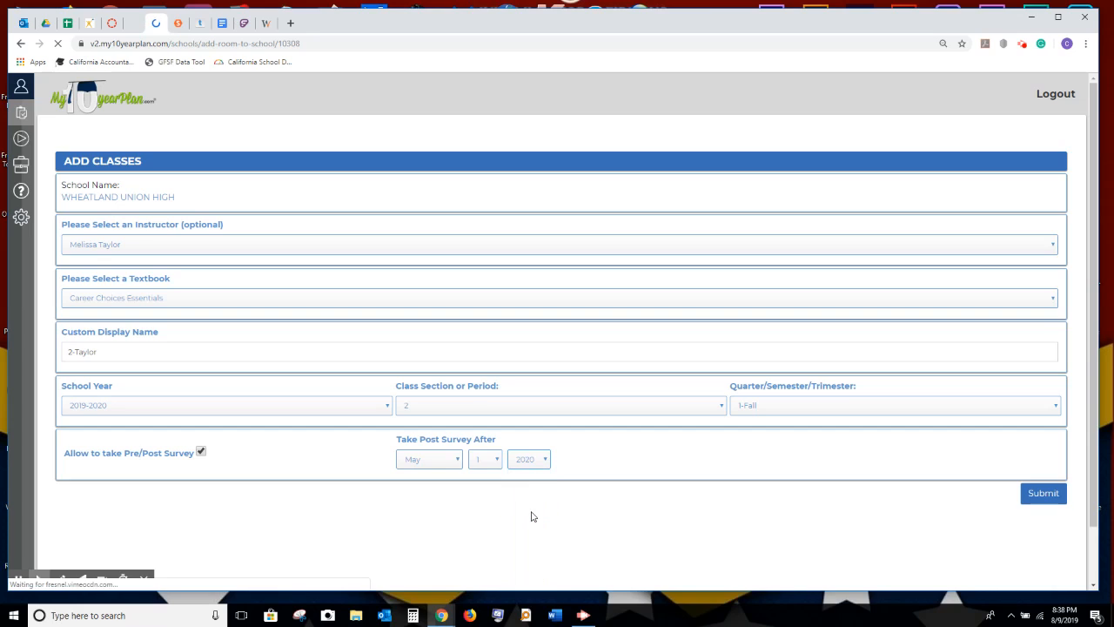
{"action": "left_click", "coordinate": [1045, 495]}
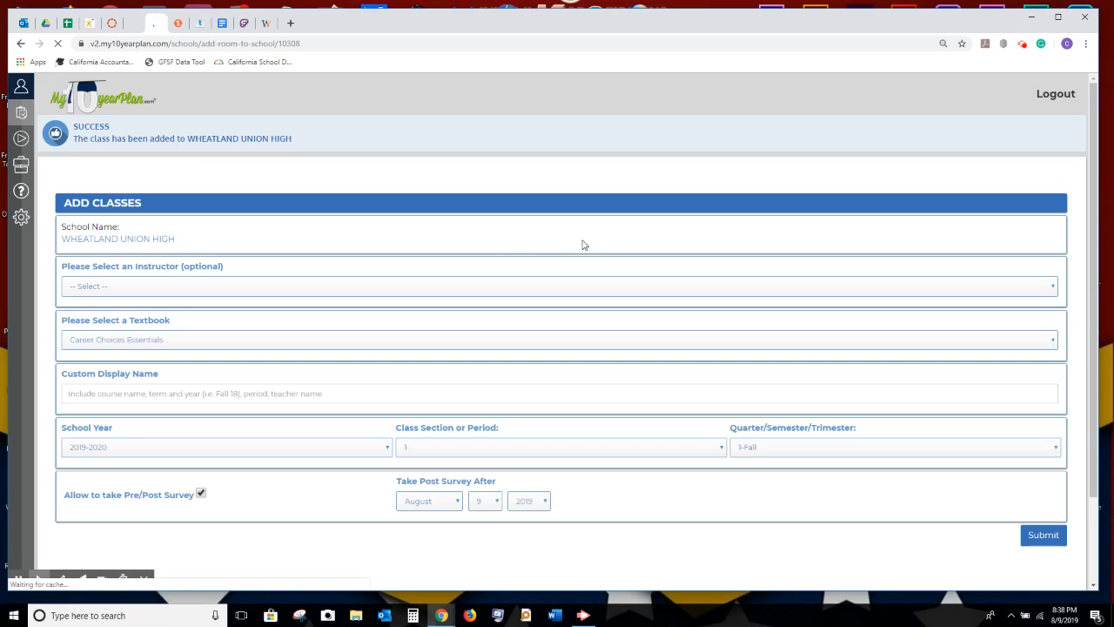
Go back from the class form and return to the admin dashboard.
{"action": "left_click", "coordinate": [21, 43]}
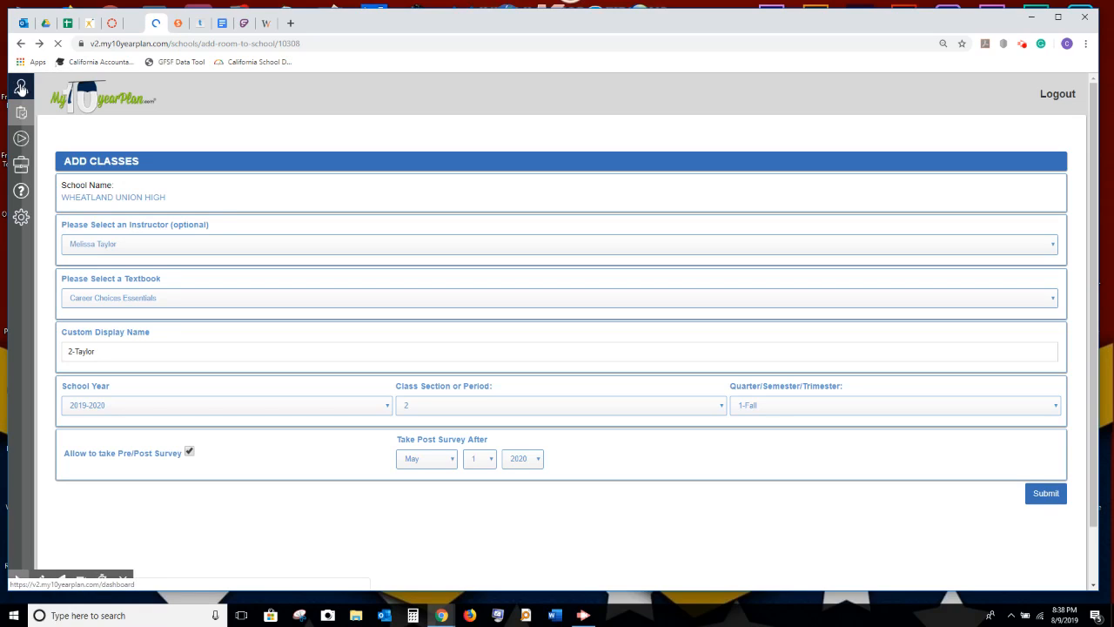
{"action": "left_click", "coordinate": [67, 85]}
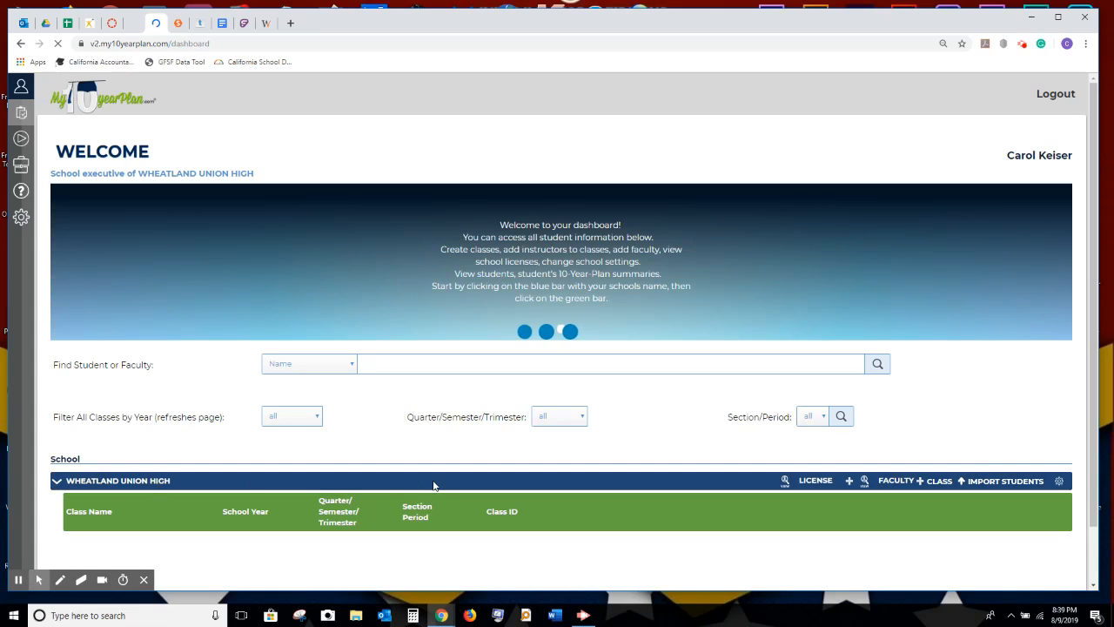
Collapse and re-expand Wheatland Union High's class list, scrolling down to it.
{"action": "left_click", "coordinate": [434, 486]}
{"action": "scroll", "coordinate": [434, 485], "scroll_direction": "down", "scroll_amount": 1}
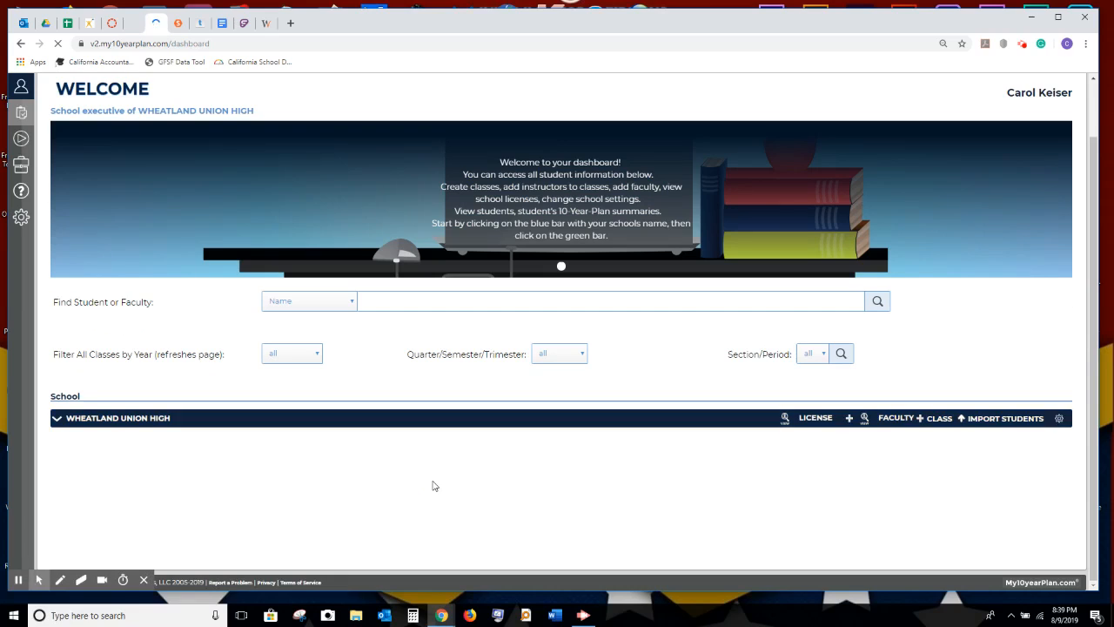
{"action": "left_click", "coordinate": [55, 421]}
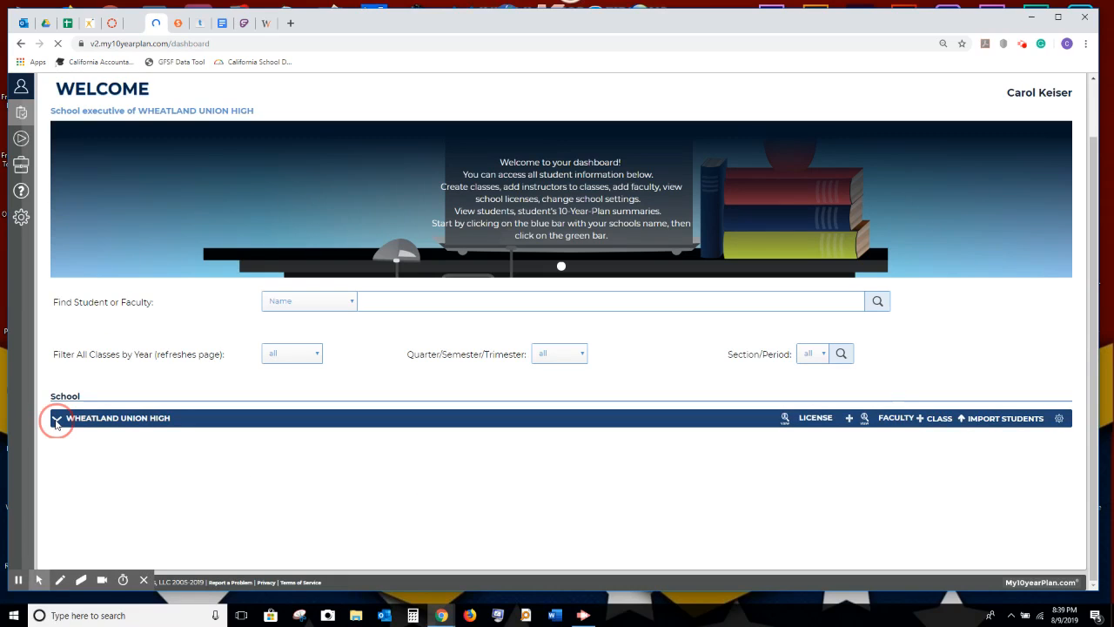
{"action": "scroll", "coordinate": [367, 488], "scroll_direction": "down", "scroll_amount": 1}
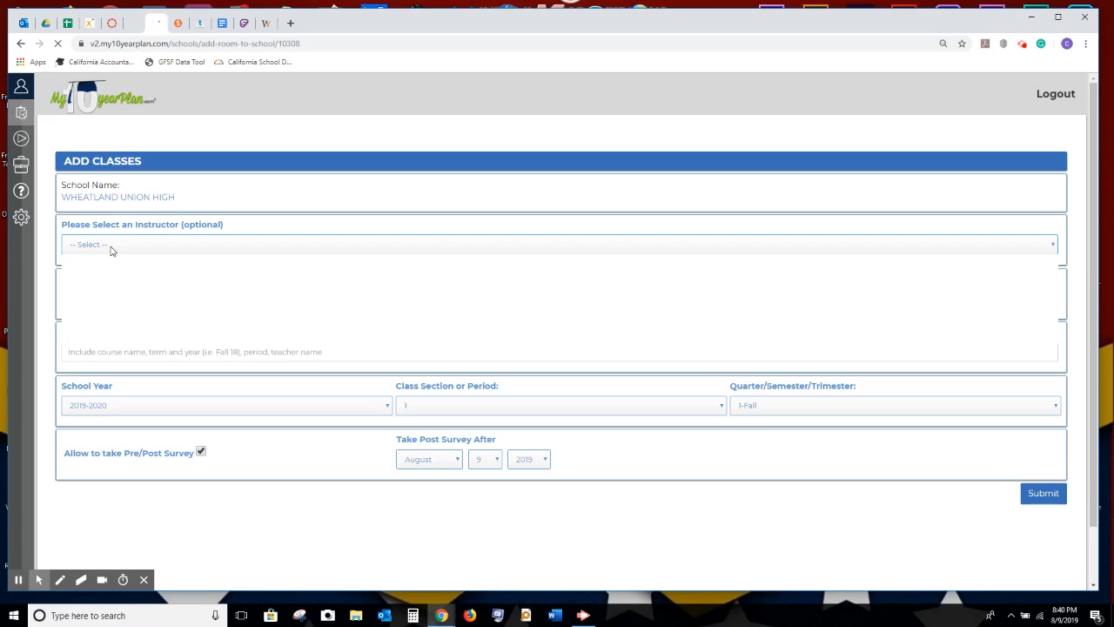
Choose the instructor with Career Choices Essentials and enter a '3-' display name with their surname.
{"action": "left_click", "coordinate": [111, 250]}
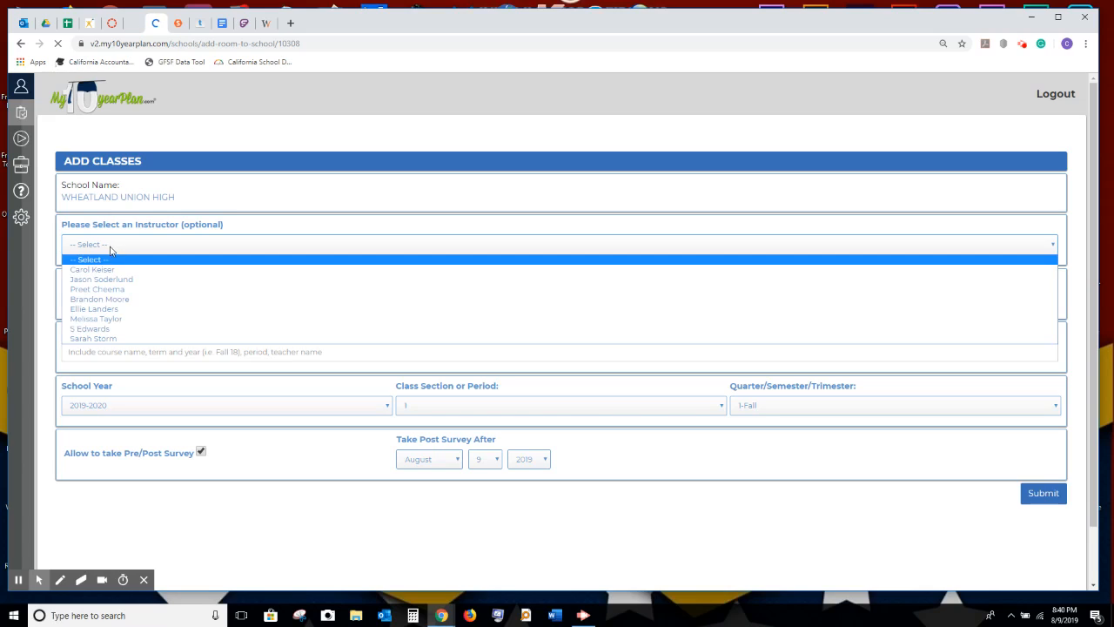
{"action": "left_click", "coordinate": [114, 299]}
{"action": "left_click", "coordinate": [112, 298]}
{"action": "left_click", "coordinate": [112, 297]}
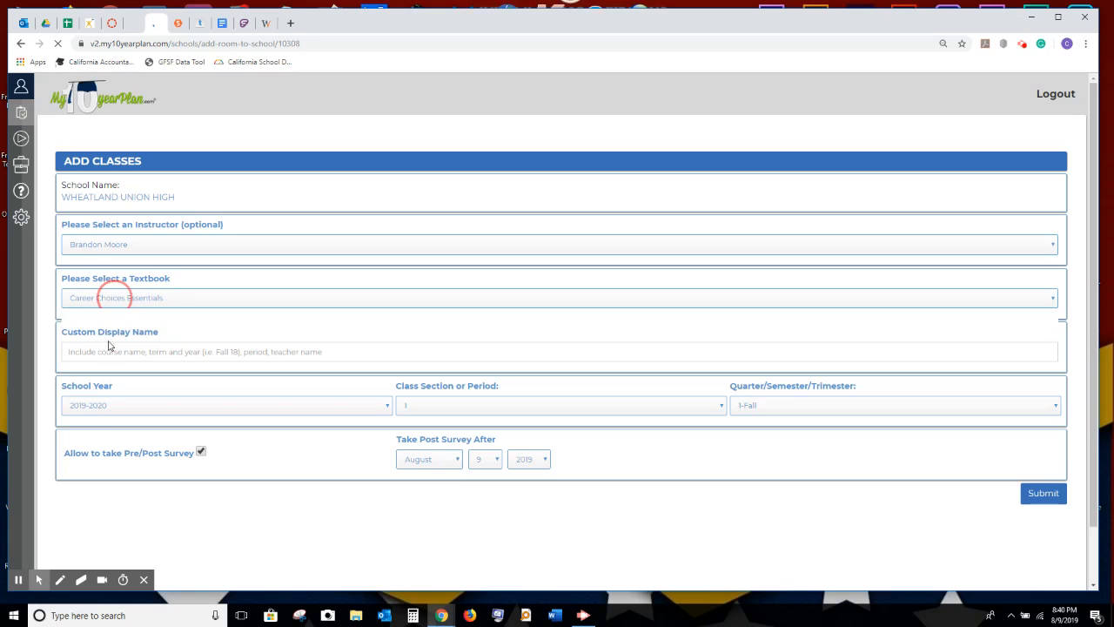
{"action": "left_click", "coordinate": [107, 353]}
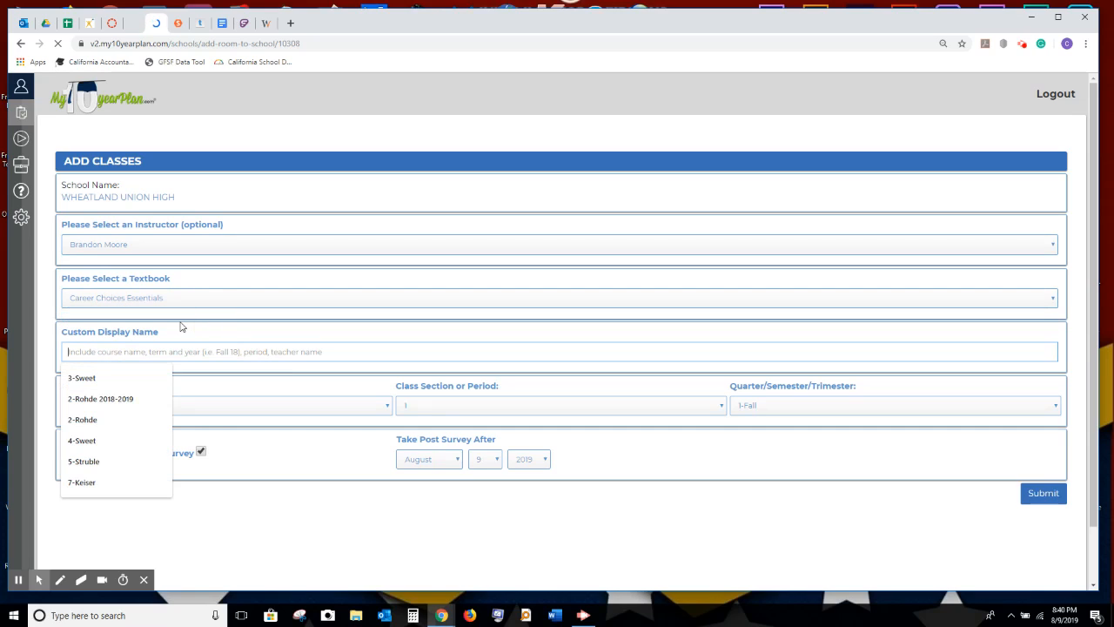
{"action": "type", "text": "3-Moore"}
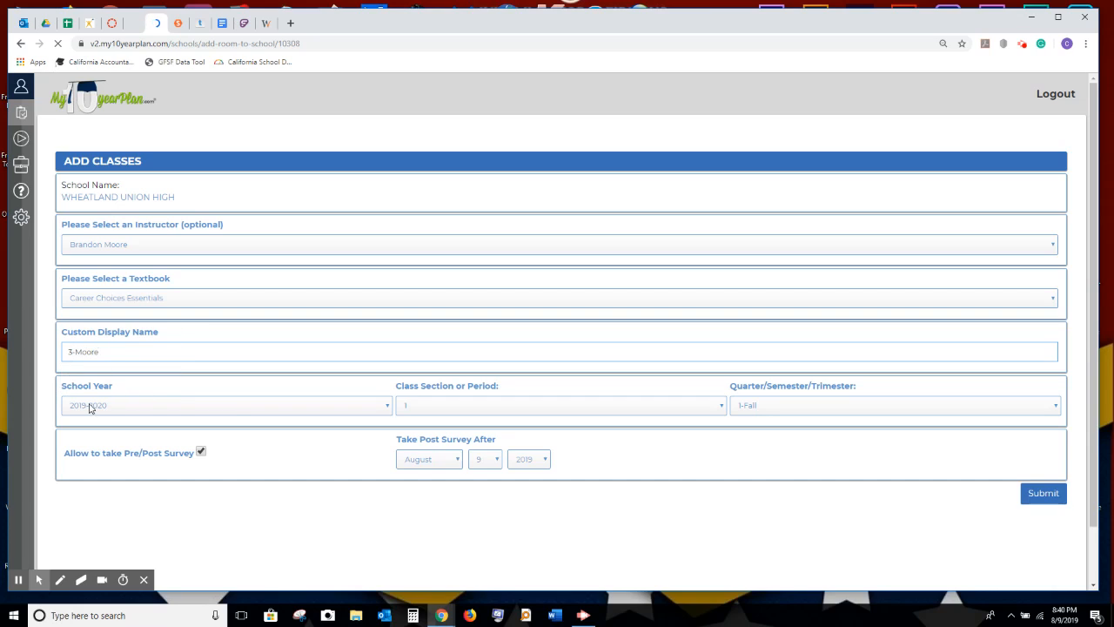
Set period 3 and a May 1 2020 post-survey date, then submit the class.
{"action": "left_click", "coordinate": [463, 414]}
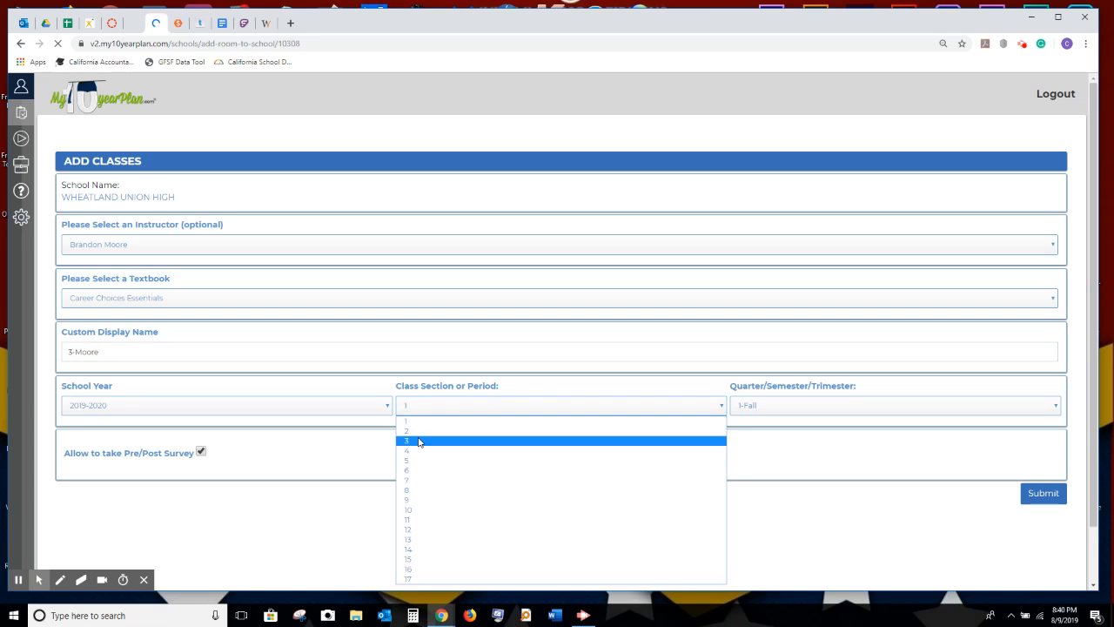
{"action": "left_click", "coordinate": [419, 442]}
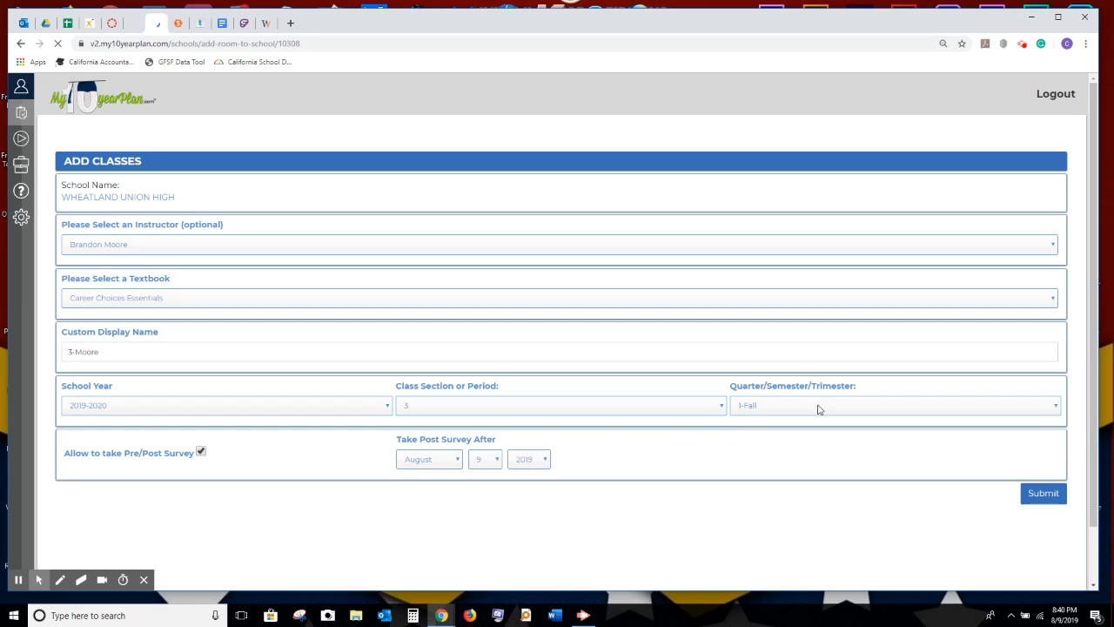
{"action": "left_click", "coordinate": [464, 460]}
{"action": "left_click", "coordinate": [460, 461]}
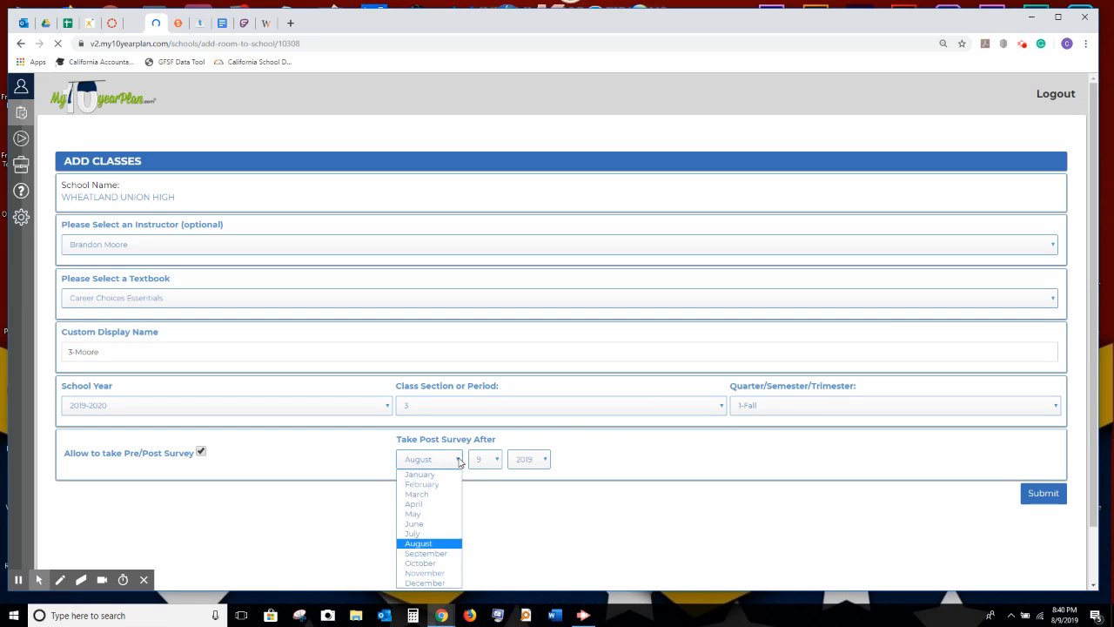
{"action": "left_click", "coordinate": [417, 514]}
{"action": "left_click", "coordinate": [497, 460]}
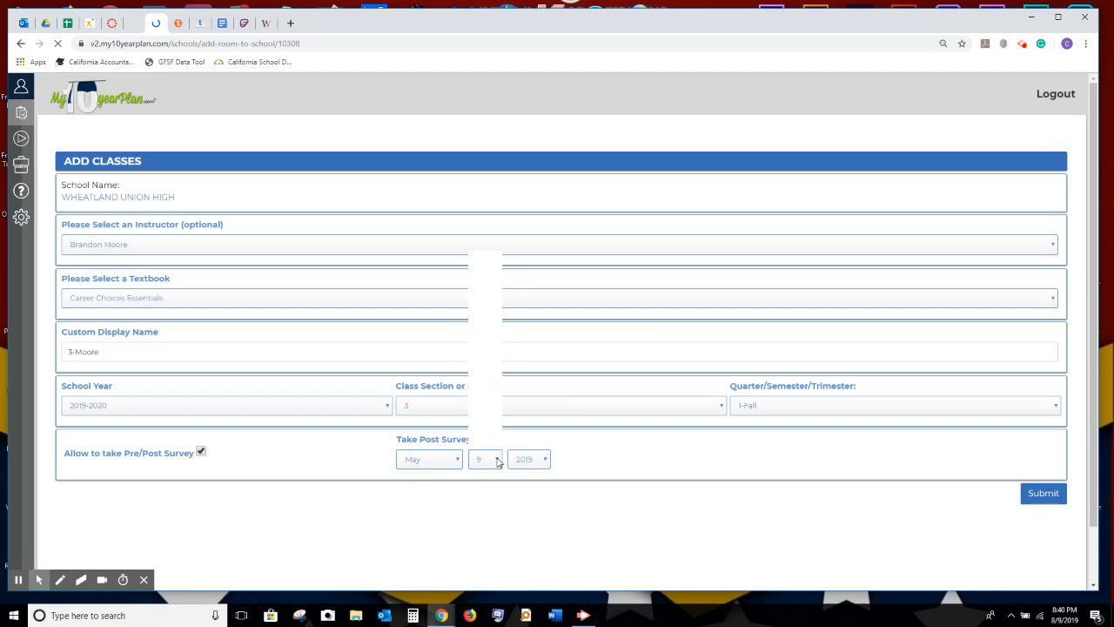
{"action": "left_click", "coordinate": [480, 257]}
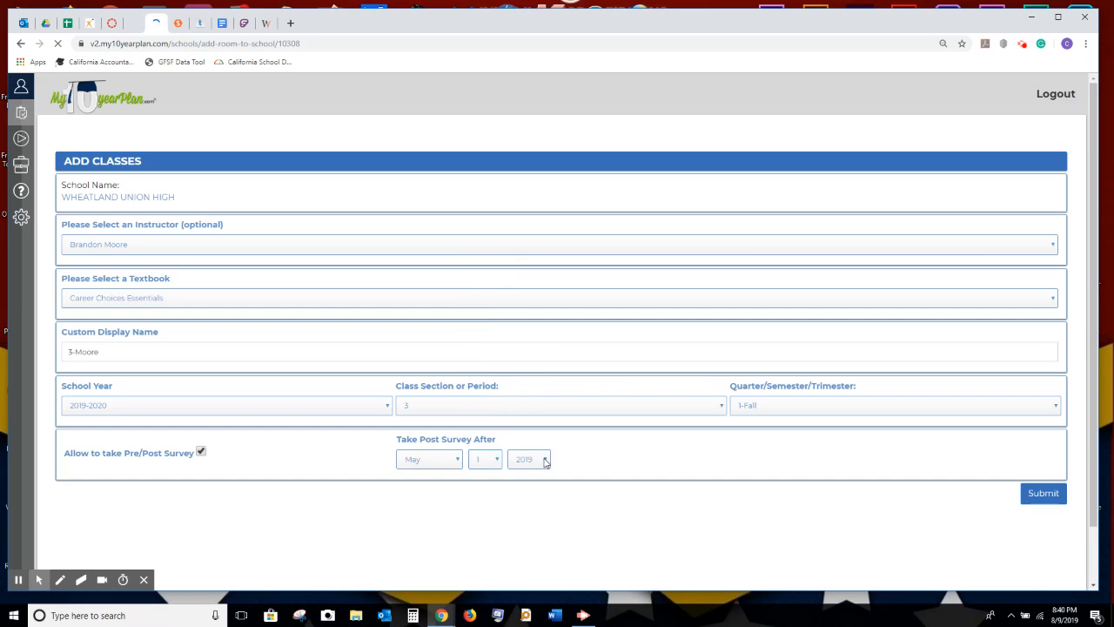
{"action": "left_click", "coordinate": [545, 461]}
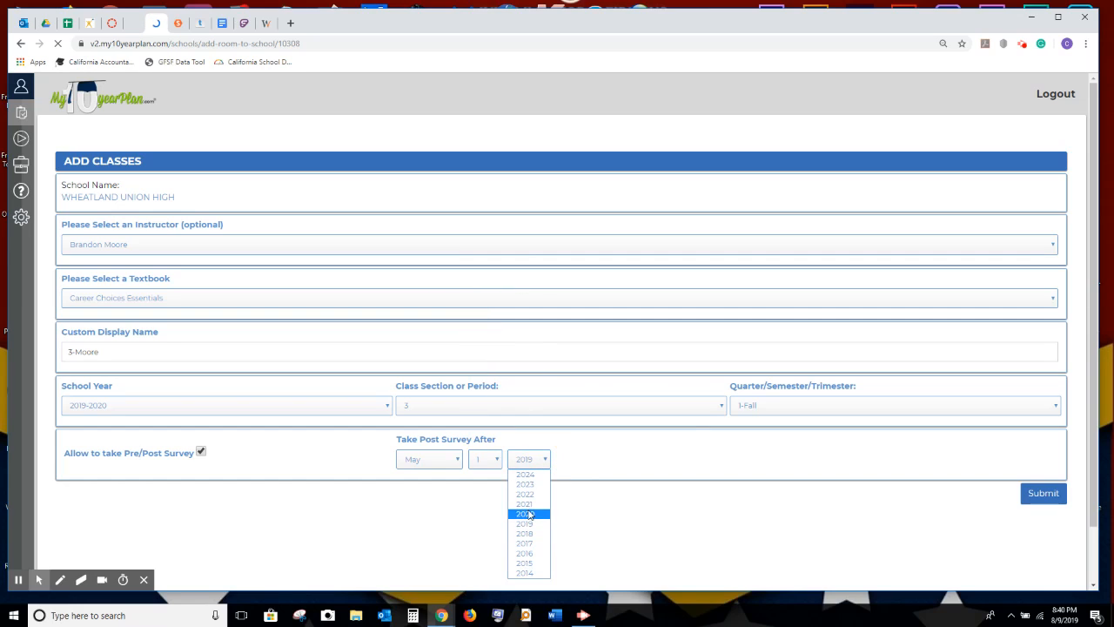
{"action": "left_click", "coordinate": [525, 514]}
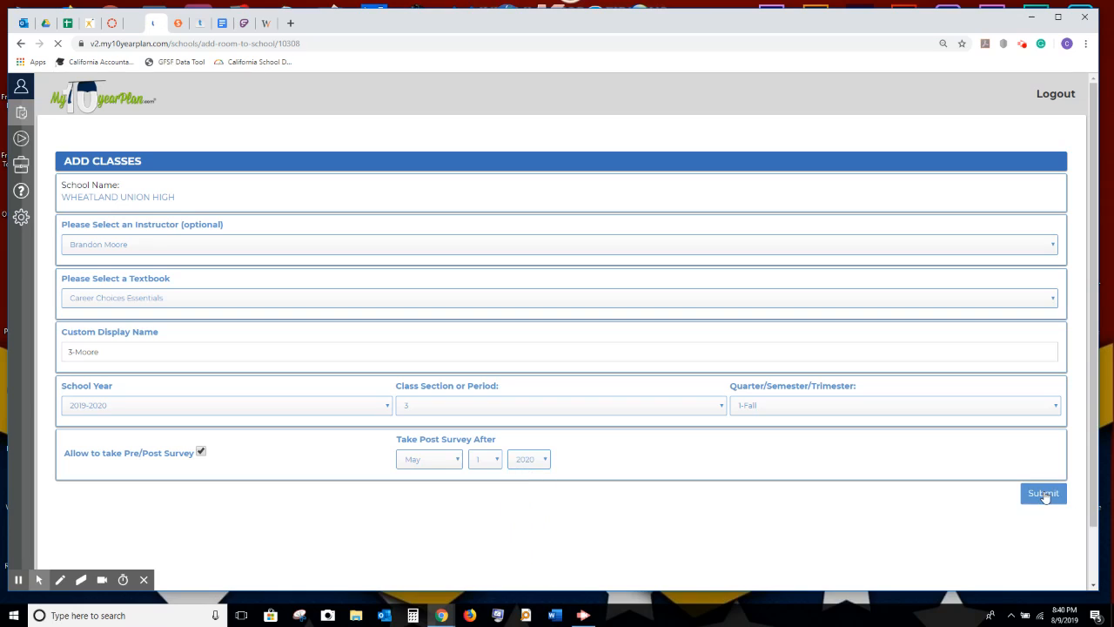
{"action": "left_click", "coordinate": [1045, 494]}
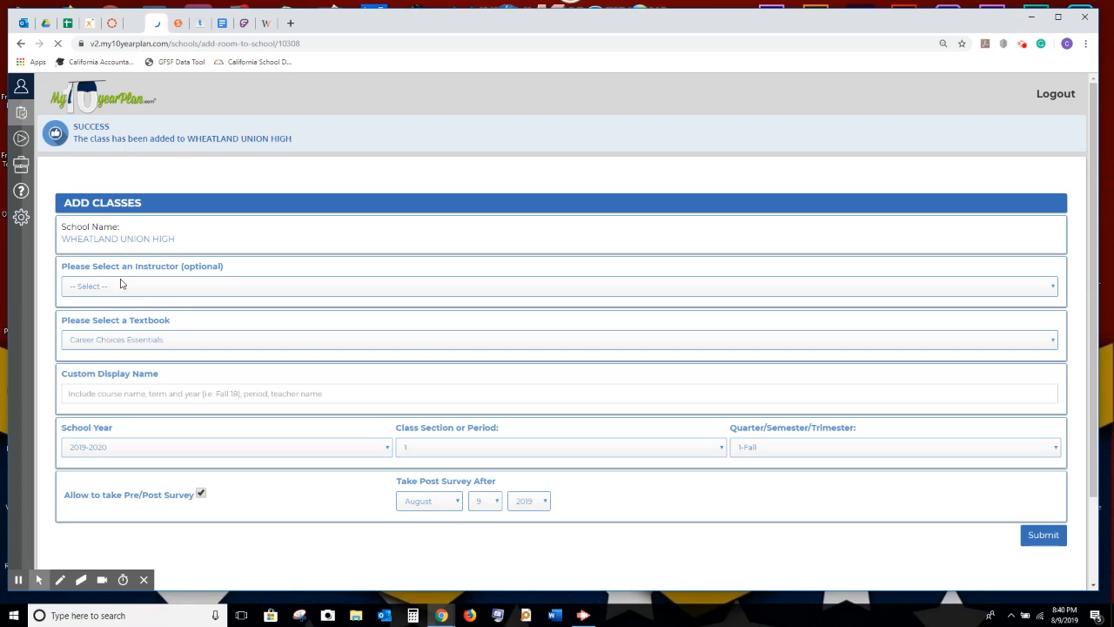
Choose the next instructor and enter a '3-' display name with their surname.
{"action": "left_click", "coordinate": [119, 292]}
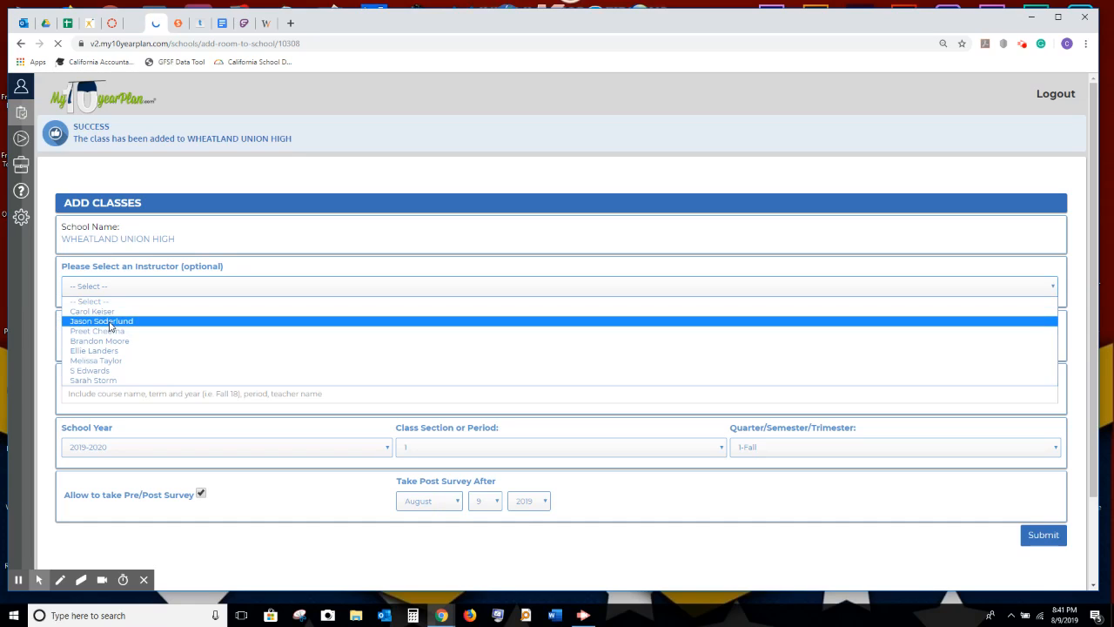
{"action": "left_click", "coordinate": [110, 323]}
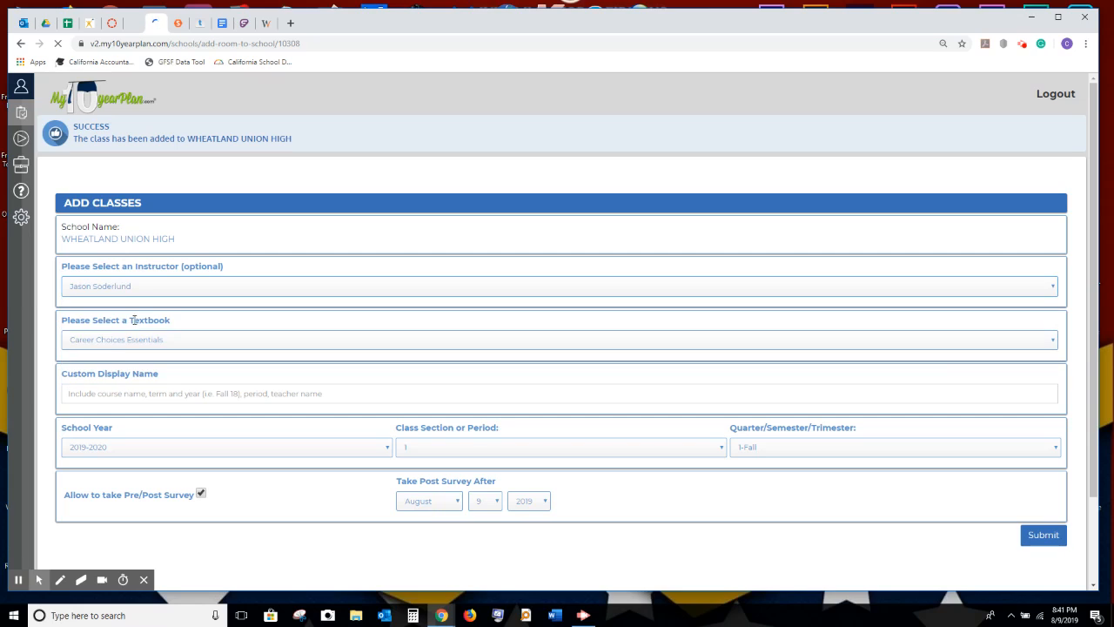
{"action": "left_click", "coordinate": [97, 396]}
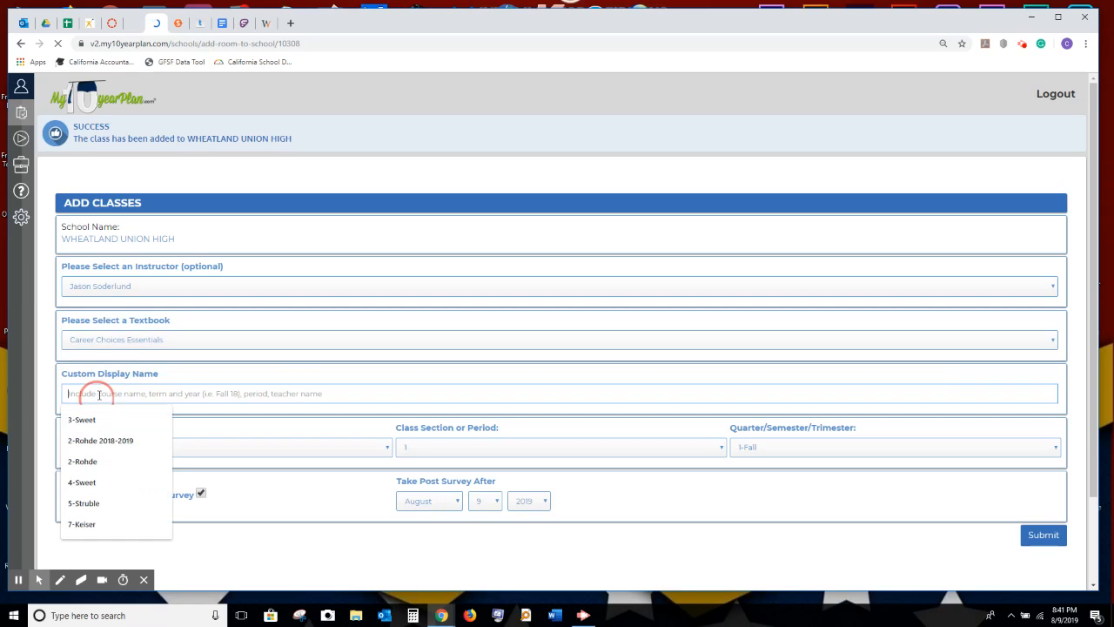
{"action": "type", "text": "3"}
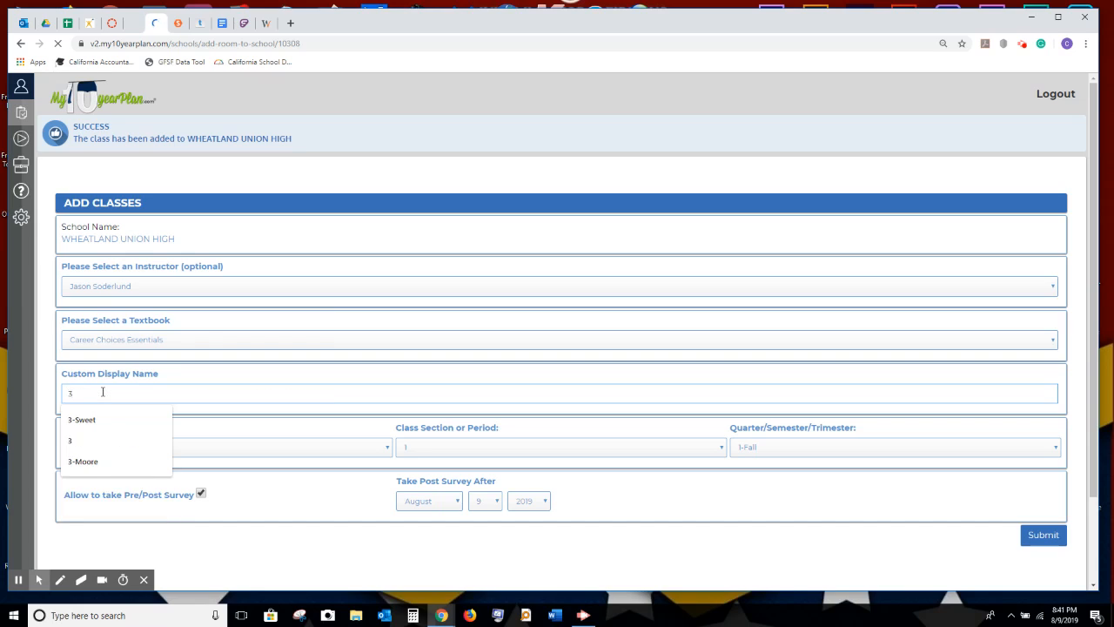
{"action": "type", "text": "-Soderland"}
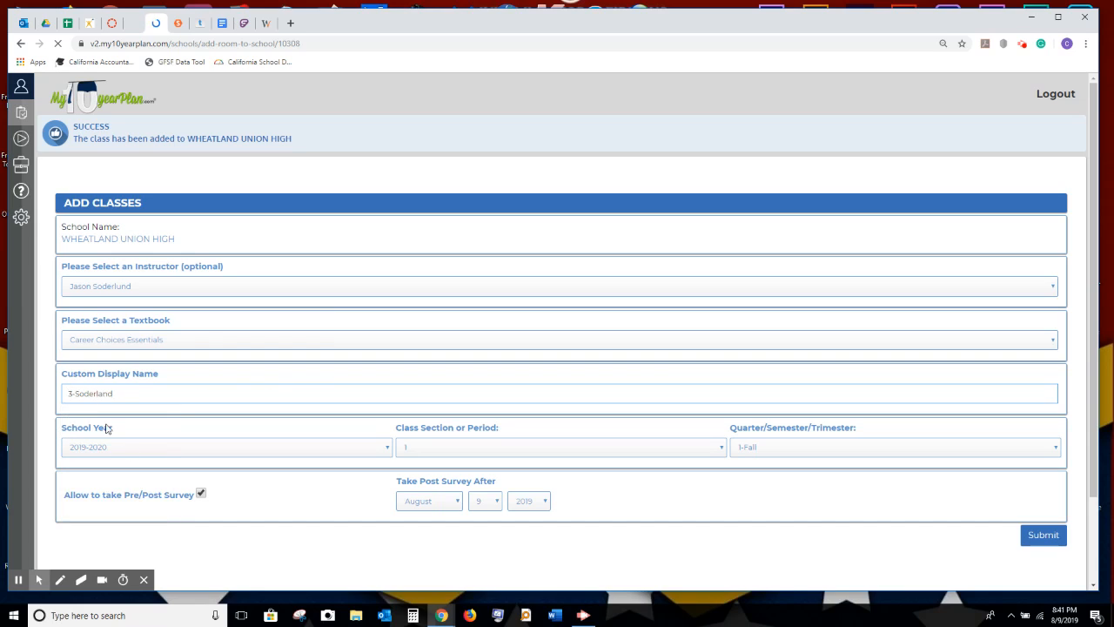
Set period 3 with a May 1 2020 post survey and submit the class.
{"action": "left_click", "coordinate": [473, 450]}
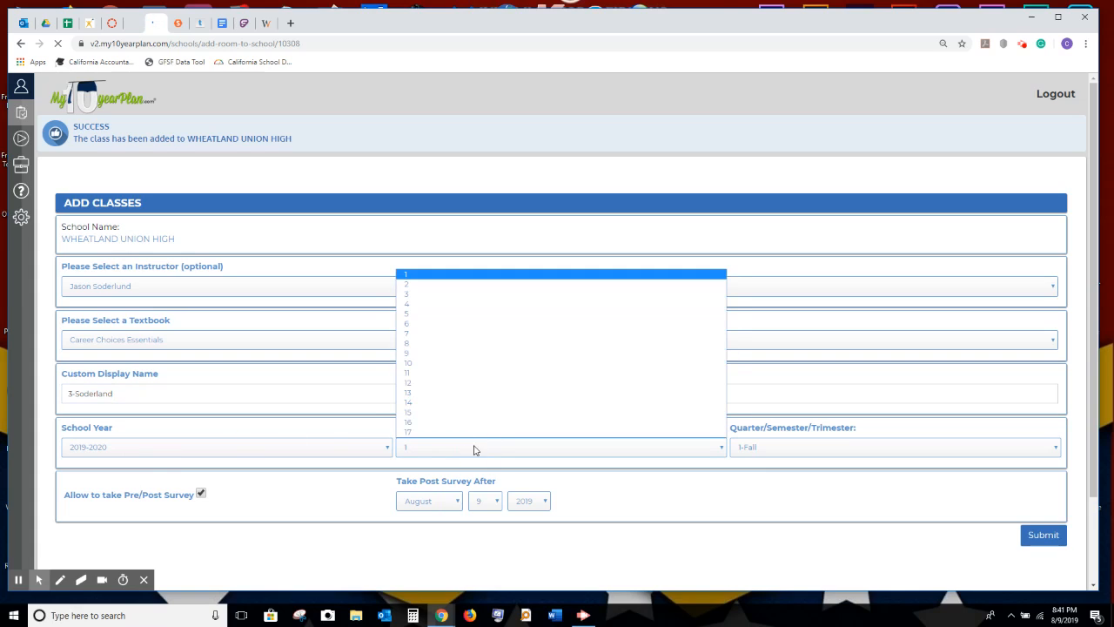
{"action": "left_click", "coordinate": [424, 296]}
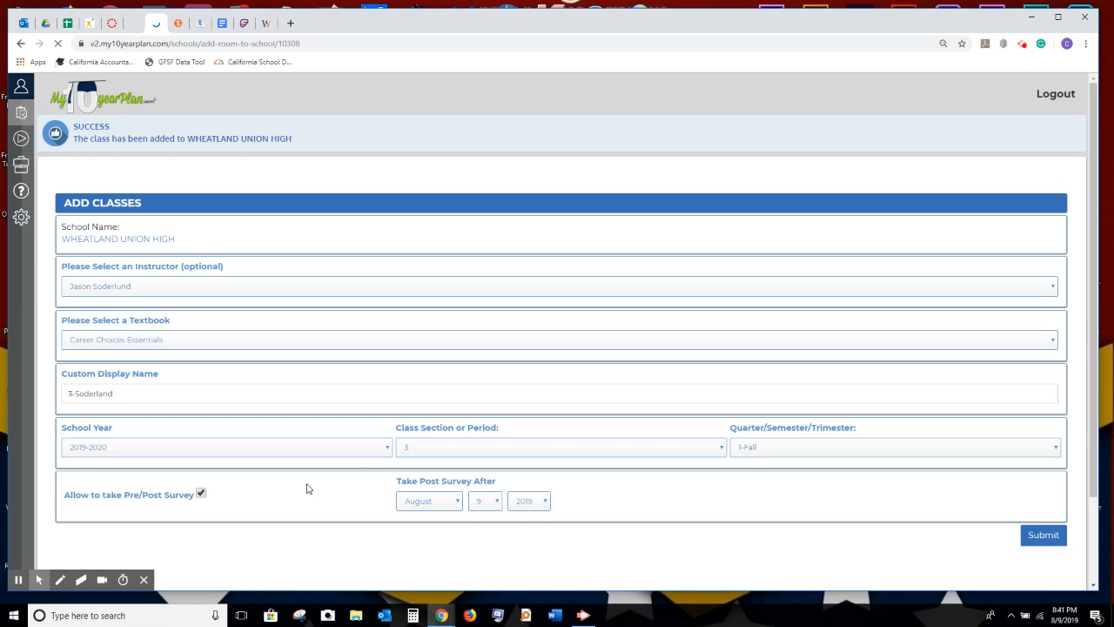
{"action": "left_click", "coordinate": [454, 505]}
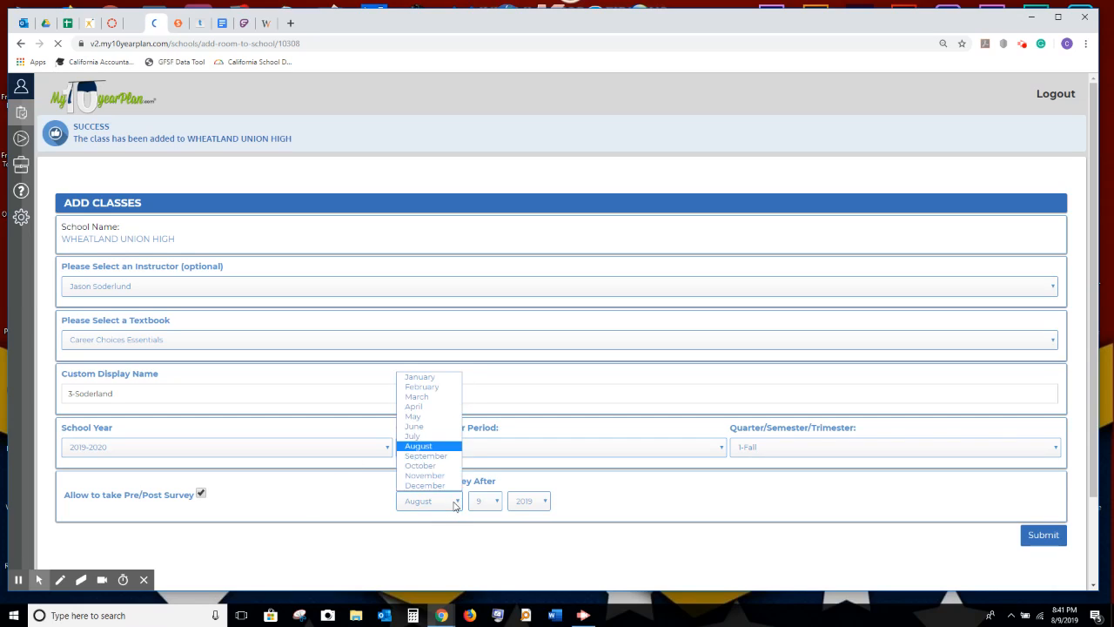
{"action": "left_click", "coordinate": [436, 417]}
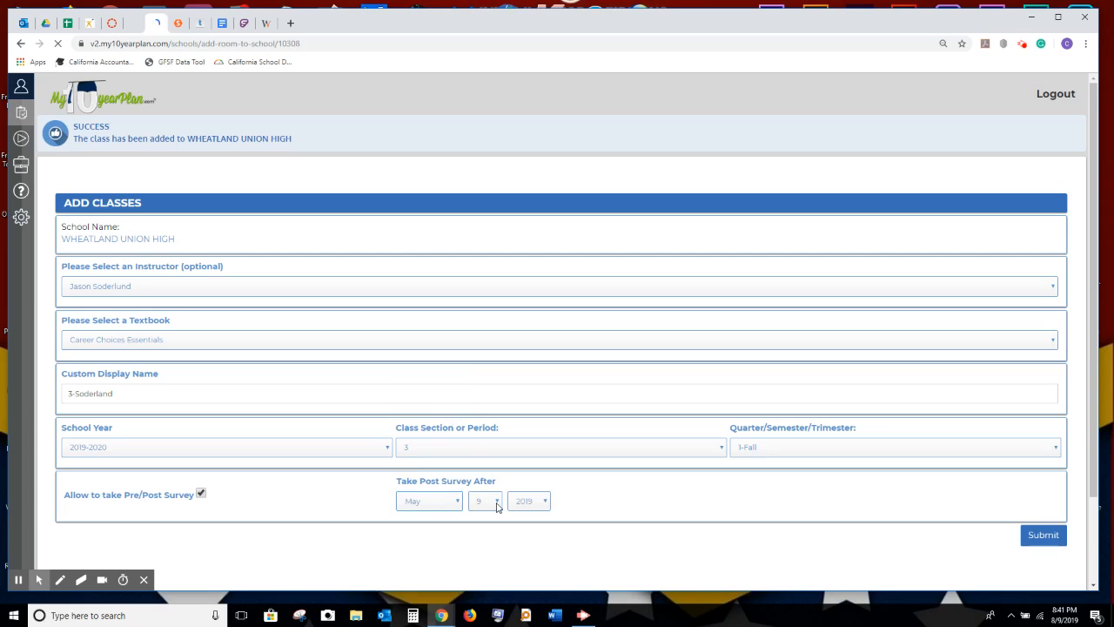
{"action": "left_click", "coordinate": [497, 506]}
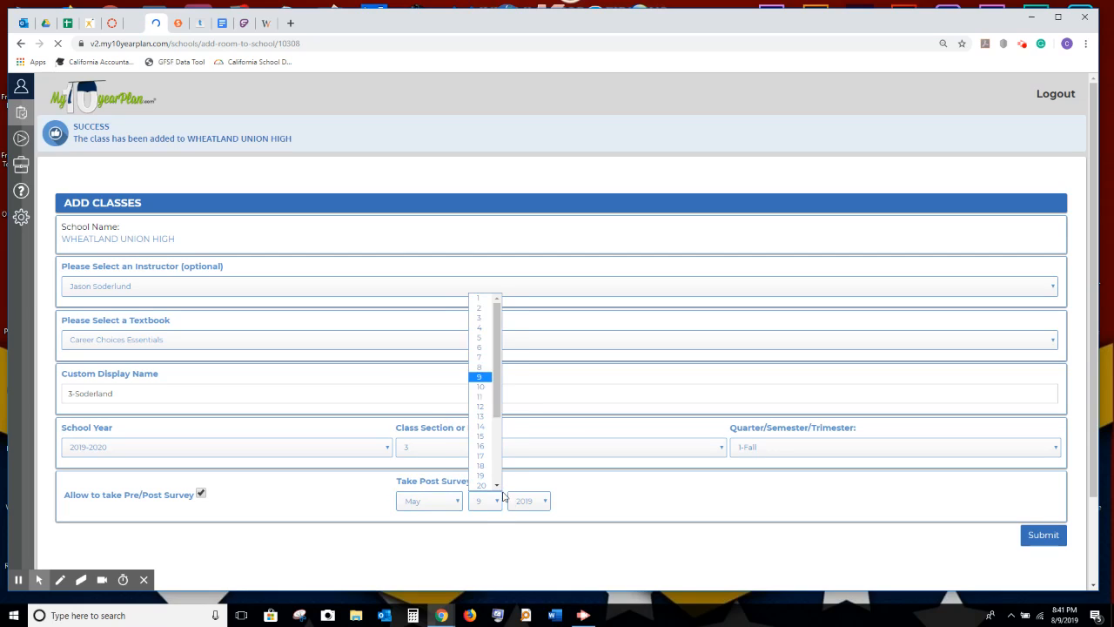
{"action": "left_click", "coordinate": [479, 298]}
{"action": "left_click", "coordinate": [543, 502]}
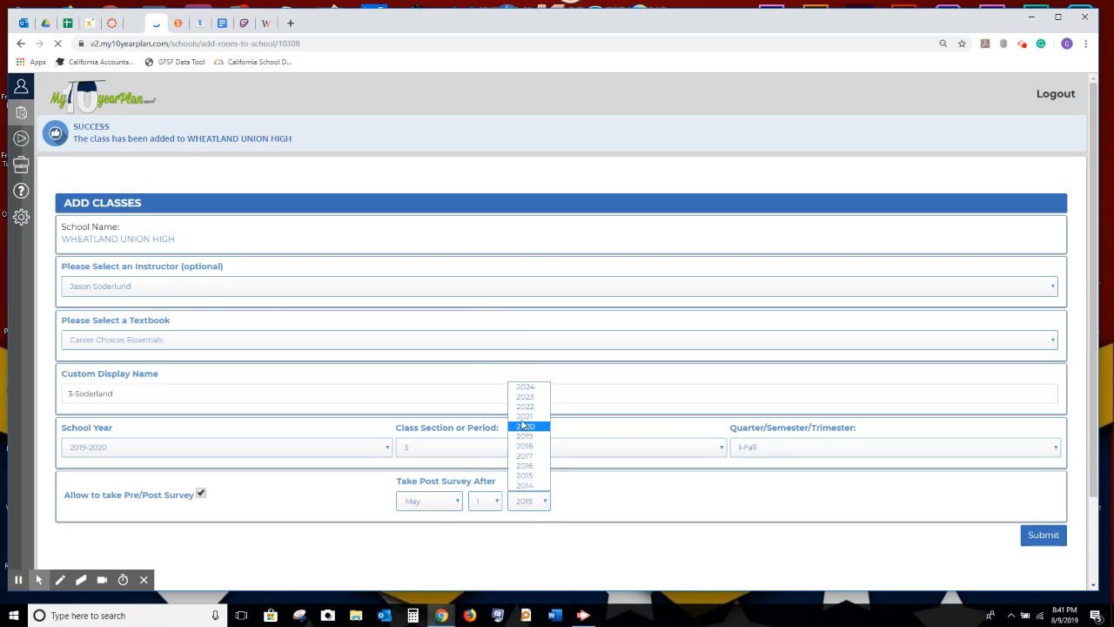
{"action": "left_click", "coordinate": [525, 425]}
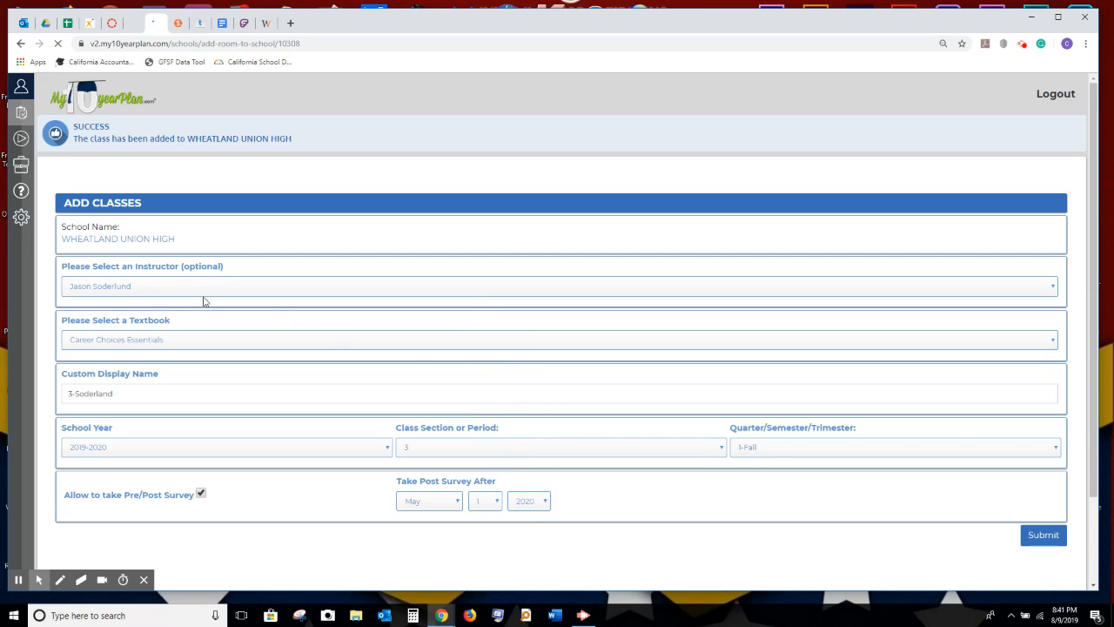
{"action": "left_click", "coordinate": [1045, 534]}
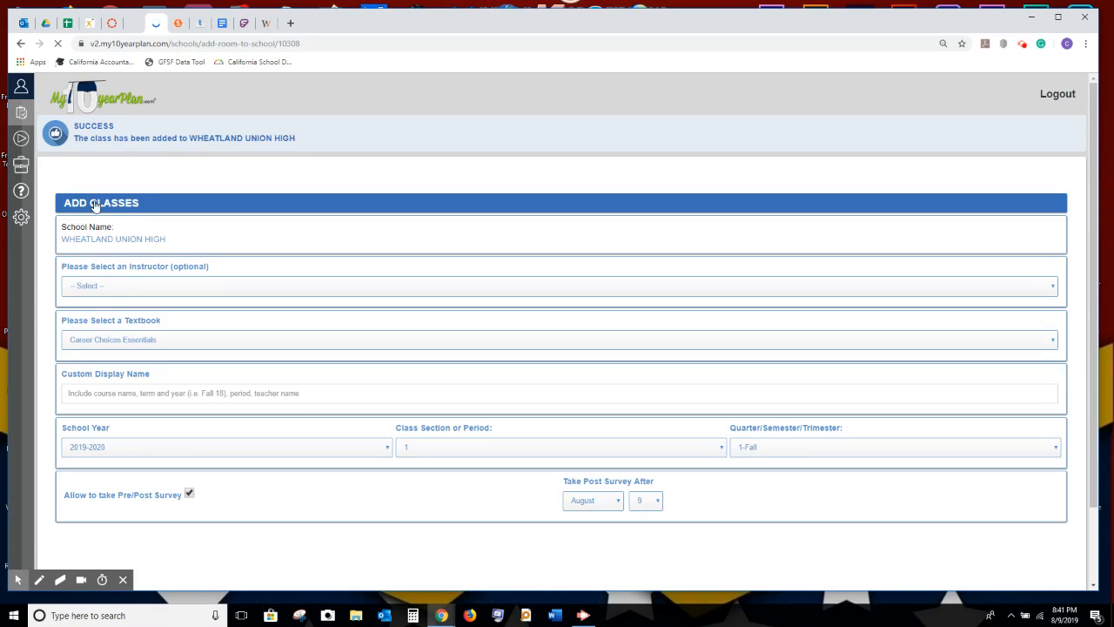
Assign the first listed instructor and enter a '4-' display name with their surname.
{"action": "left_click", "coordinate": [95, 288]}
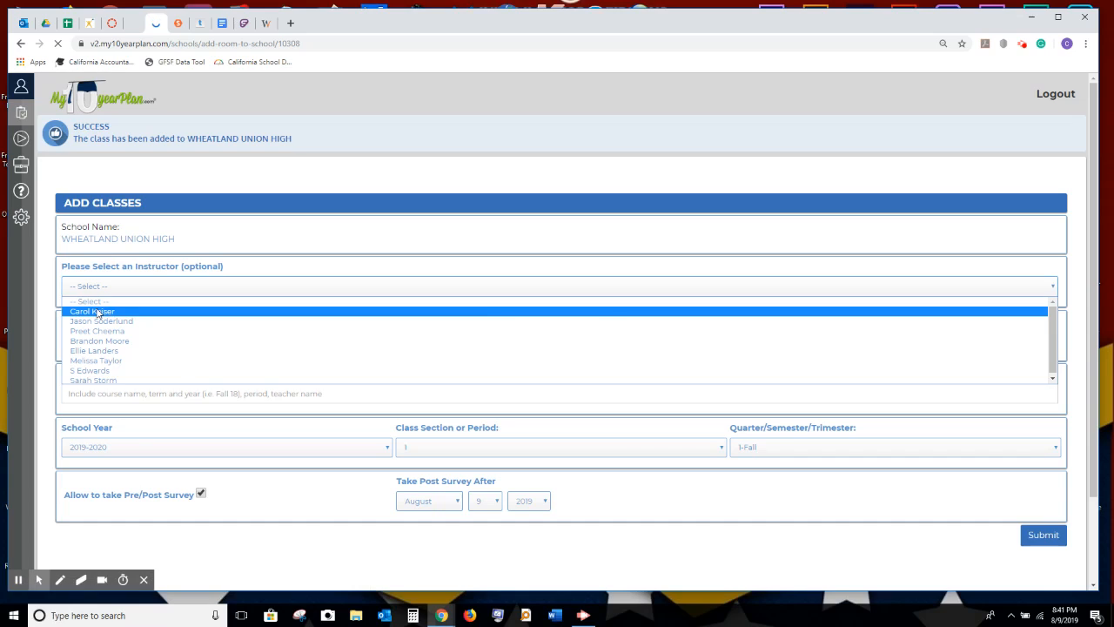
{"action": "left_click", "coordinate": [99, 311]}
{"action": "left_click", "coordinate": [91, 395]}
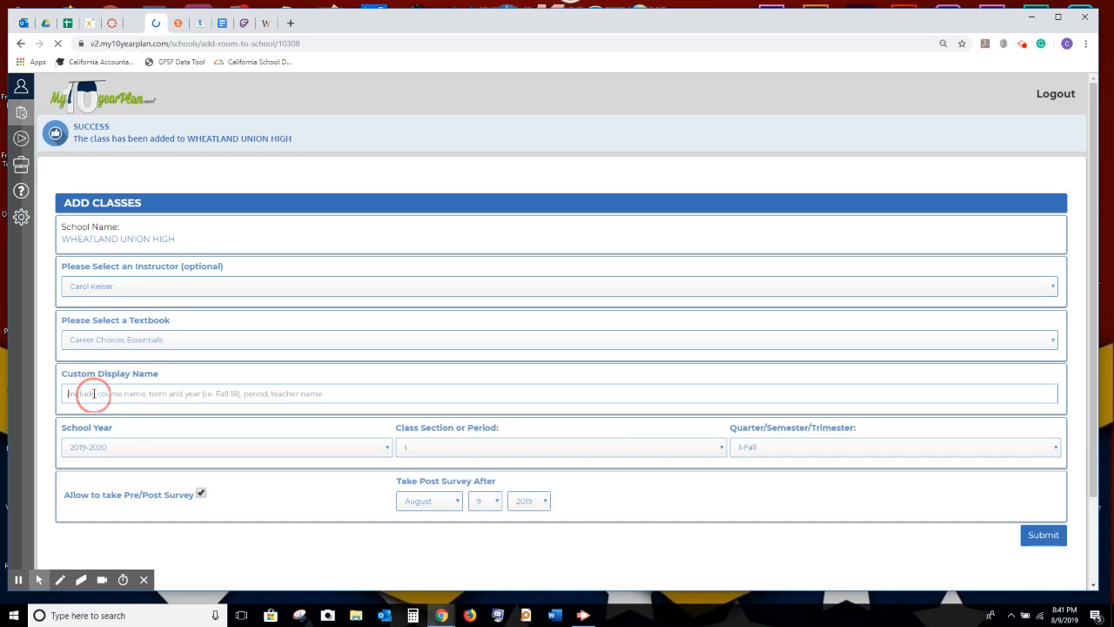
{"action": "type", "text": "4"}
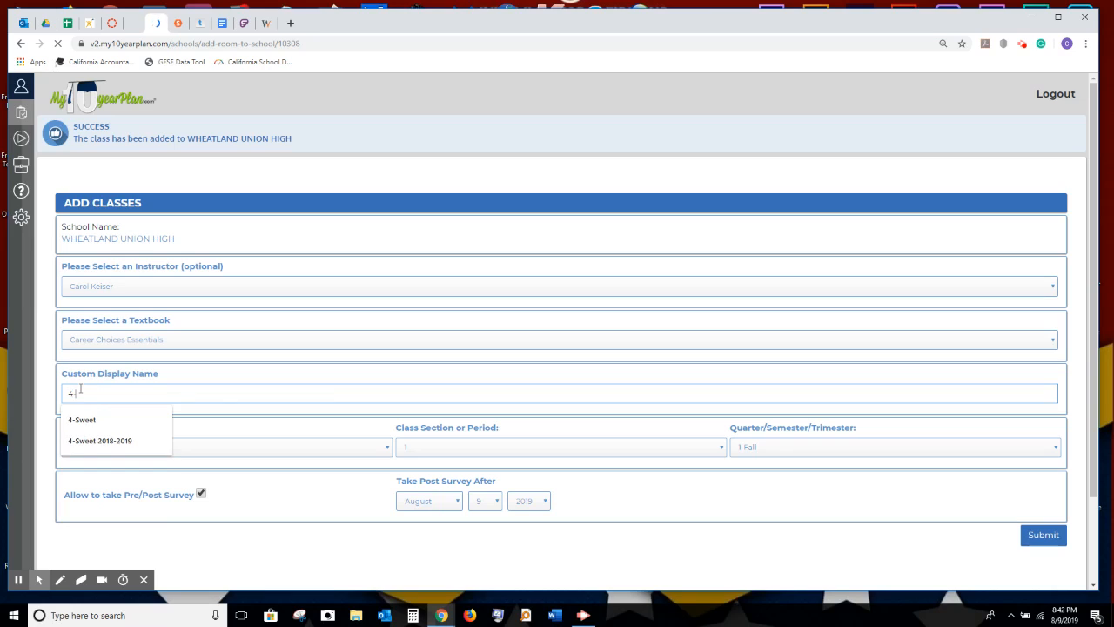
{"action": "type", "text": "-Keiser"}
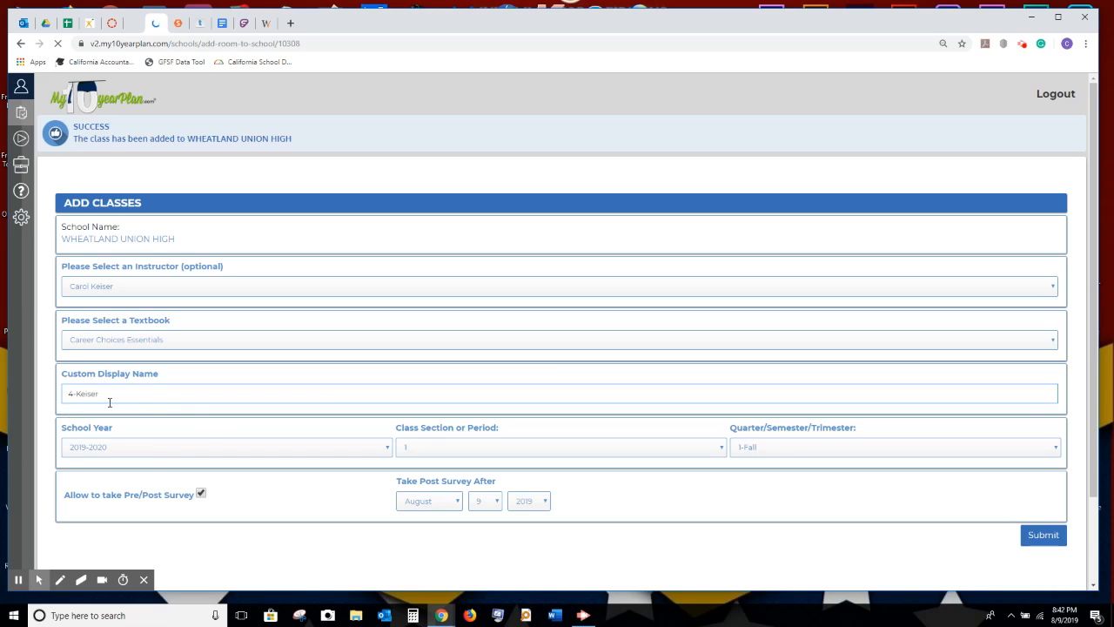
Set class section 4 and post survey May 1 2020, then submit the class.
{"action": "left_click", "coordinate": [462, 448]}
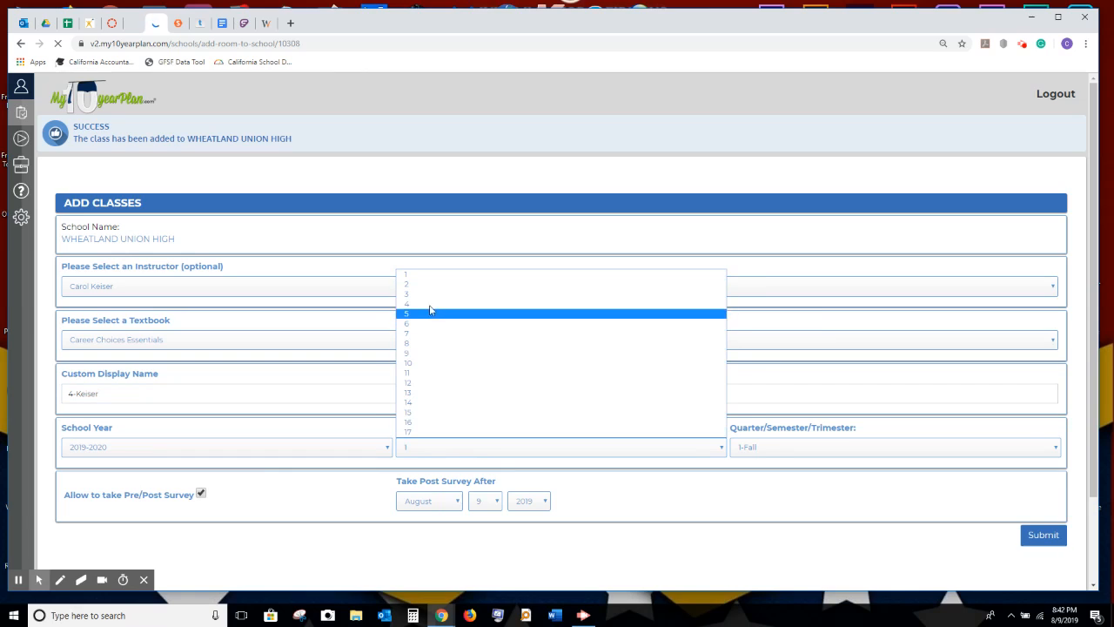
{"action": "left_click", "coordinate": [416, 305]}
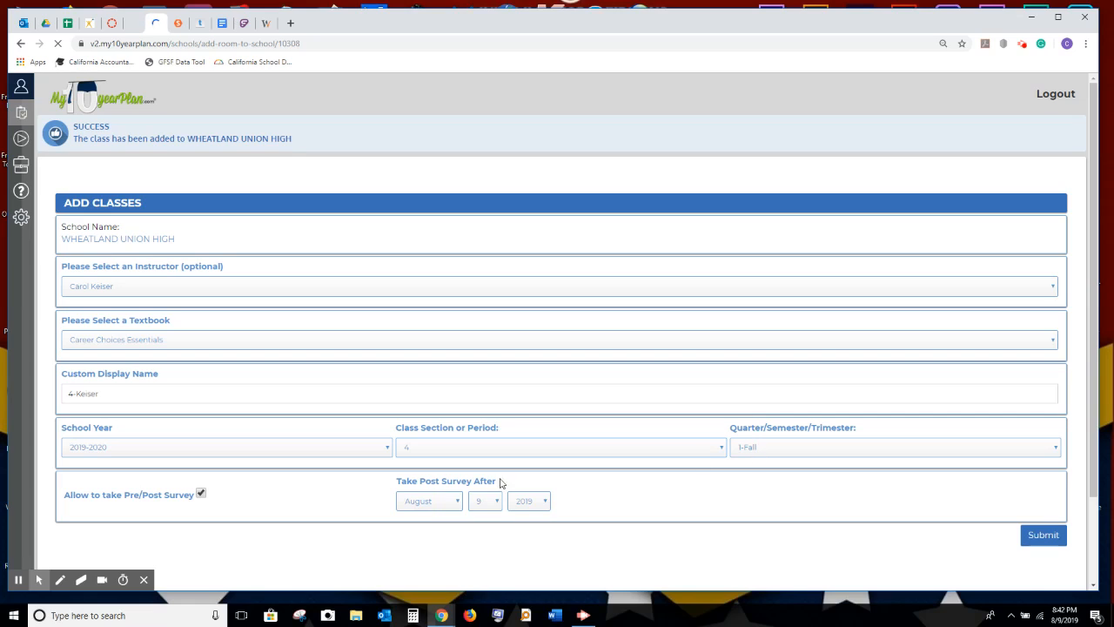
{"action": "left_click", "coordinate": [427, 505]}
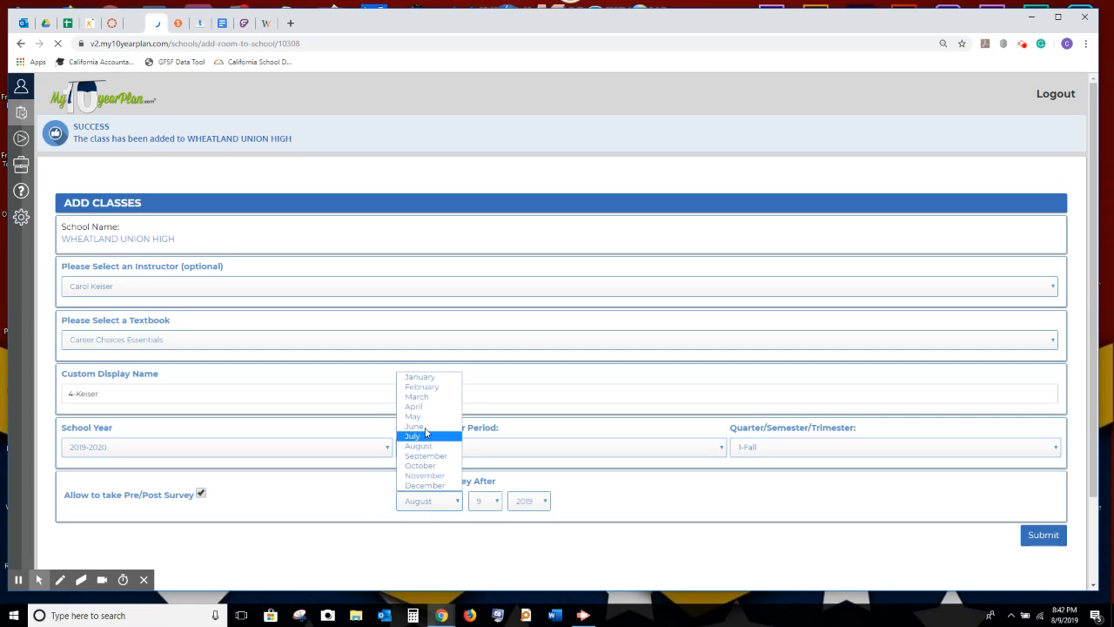
{"action": "left_click", "coordinate": [424, 418]}
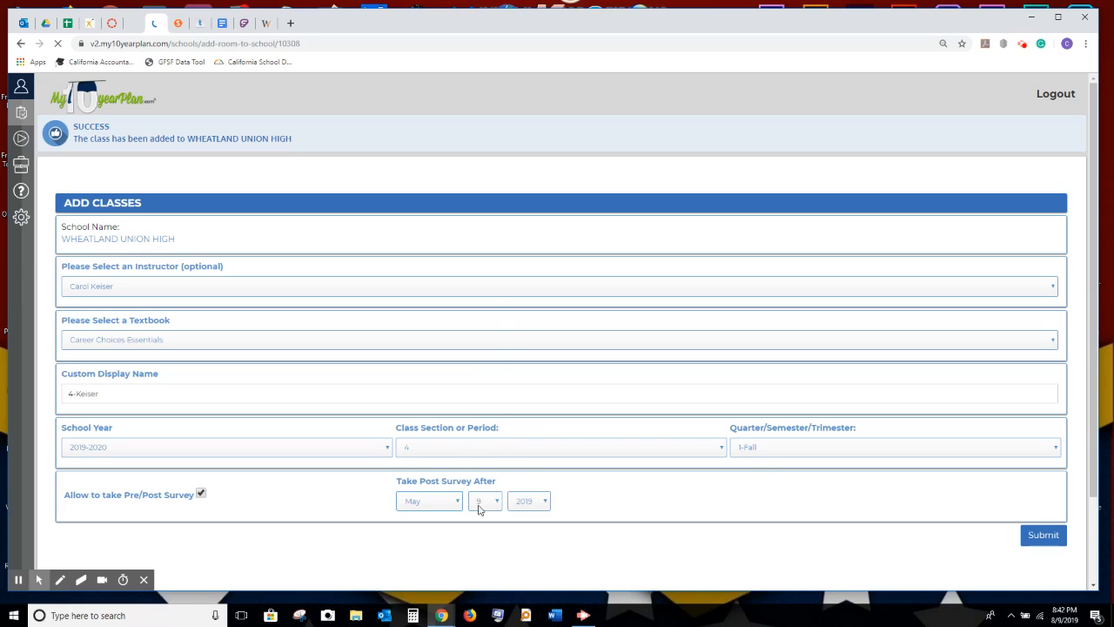
{"action": "left_click", "coordinate": [478, 505]}
{"action": "left_click", "coordinate": [479, 299]}
{"action": "left_click", "coordinate": [536, 504]}
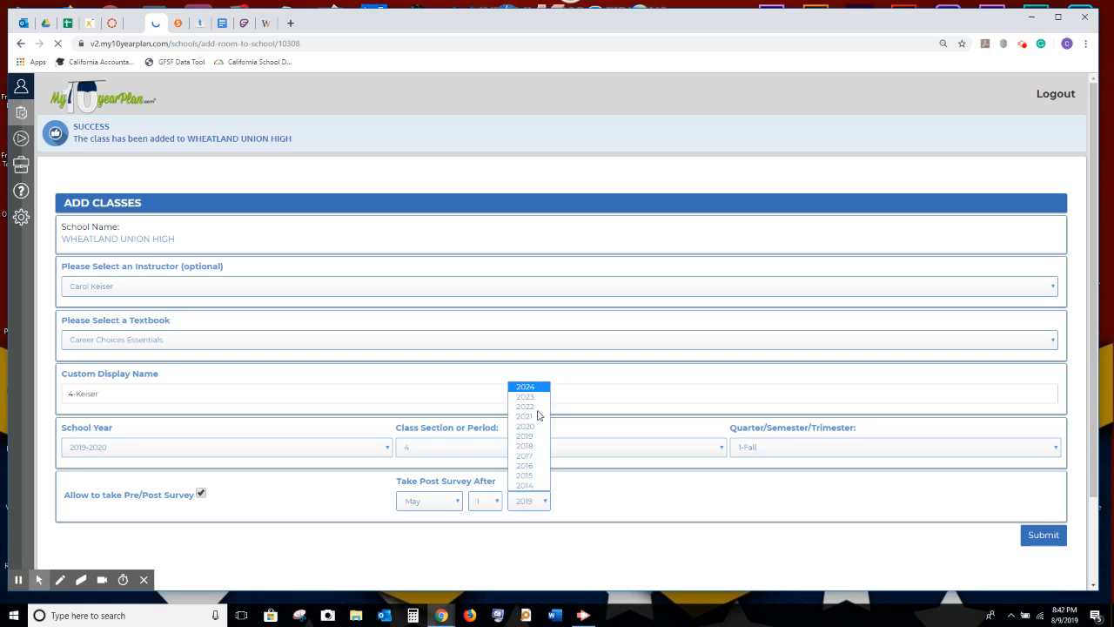
{"action": "left_click", "coordinate": [525, 427]}
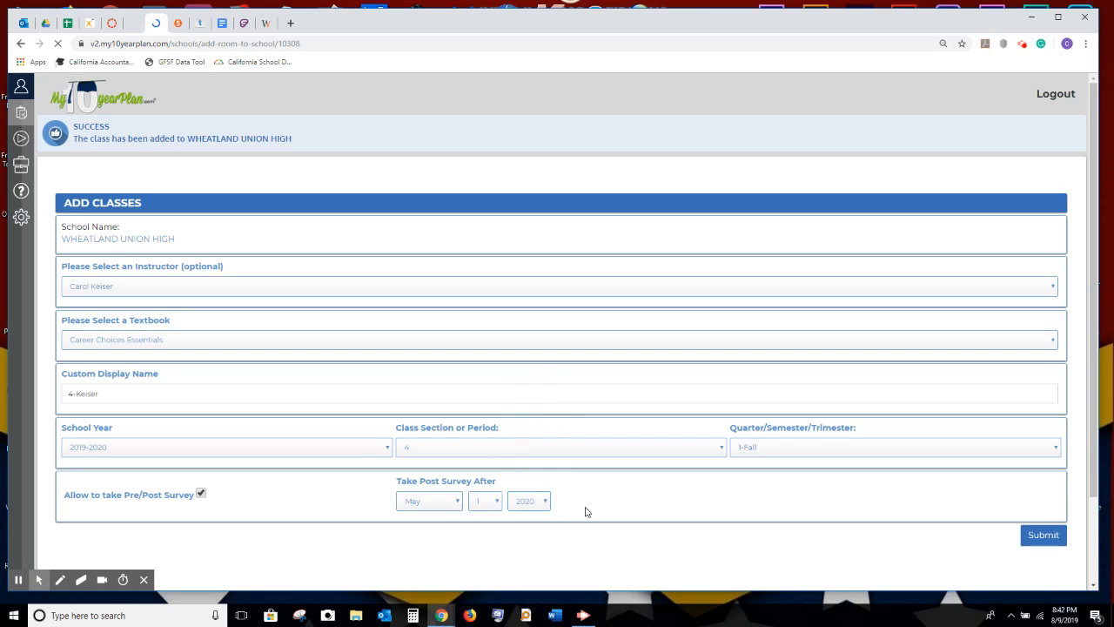
{"action": "left_click", "coordinate": [1047, 539]}
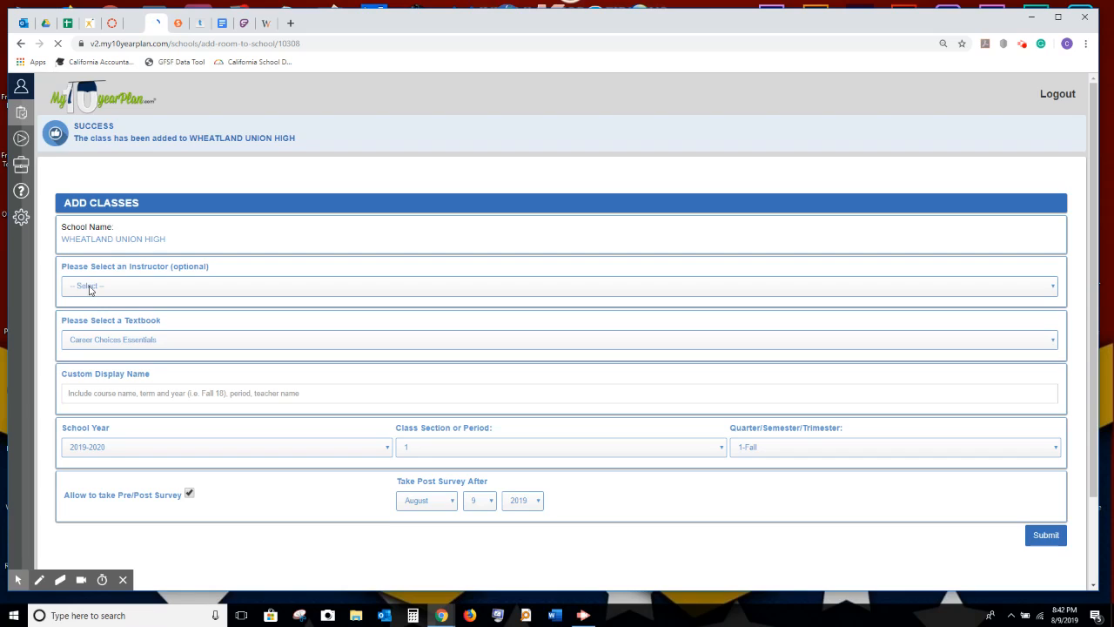
Assign the last listed instructor and enter a '4-' display name with their surname.
{"action": "left_click", "coordinate": [90, 289]}
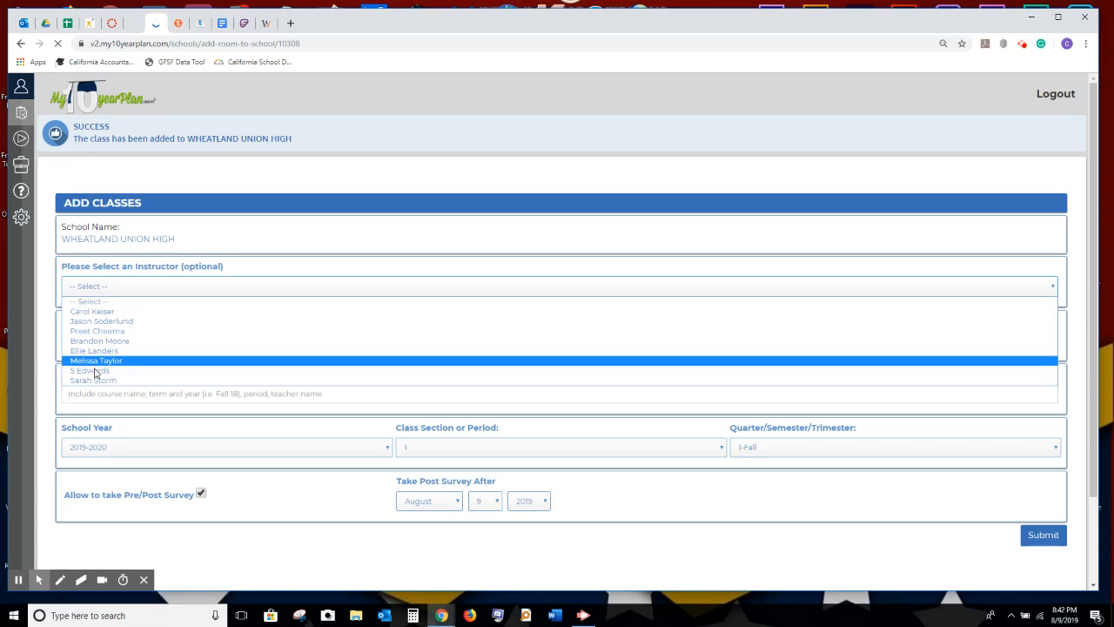
{"action": "left_click", "coordinate": [242, 381]}
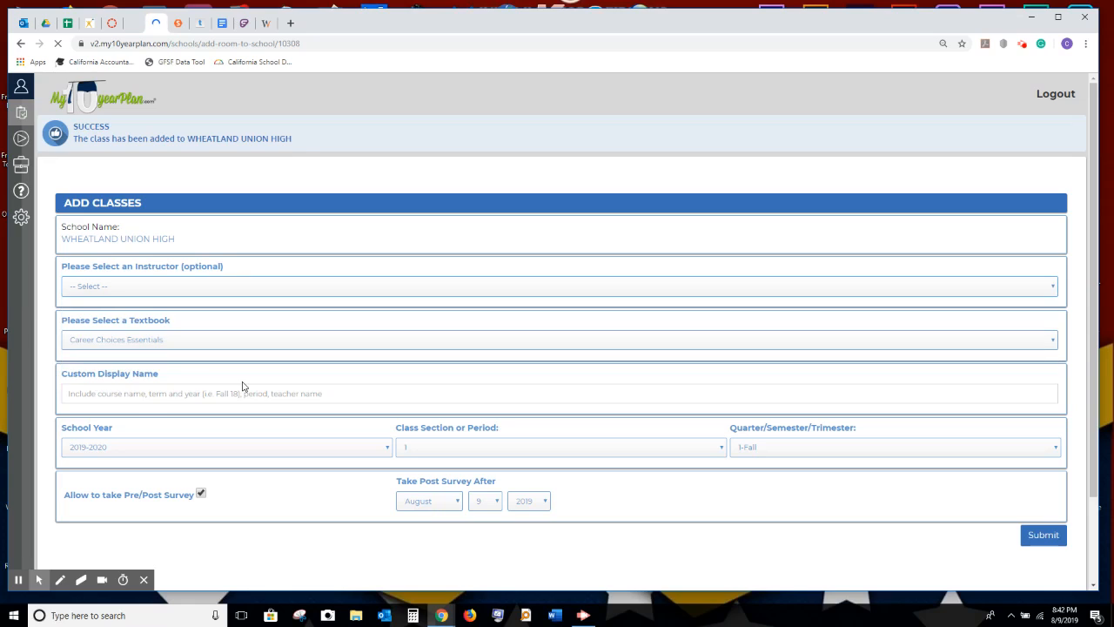
{"action": "left_click", "coordinate": [108, 393]}
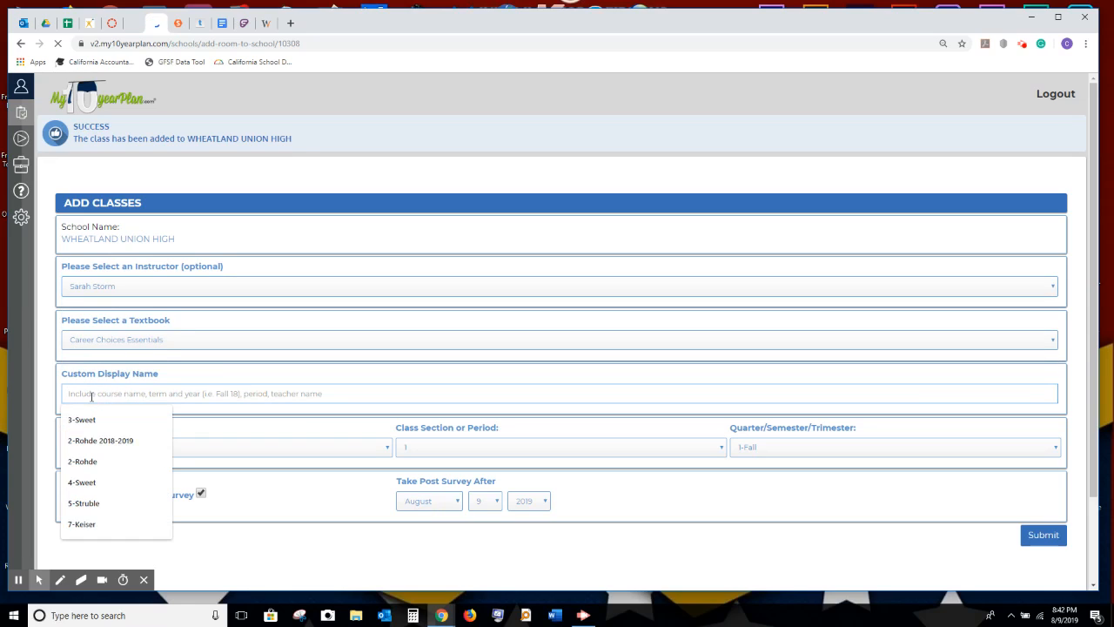
{"action": "type", "text": "4-Storm"}
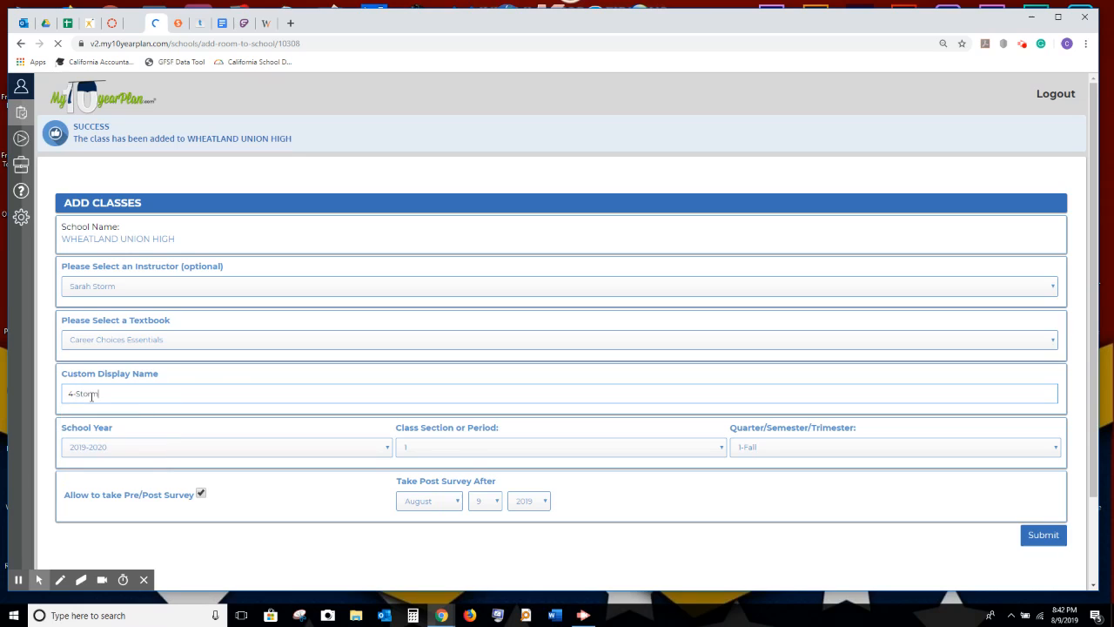
Set class section 4, post-survey month May and year 2020, then submit.
{"action": "left_click", "coordinate": [472, 447]}
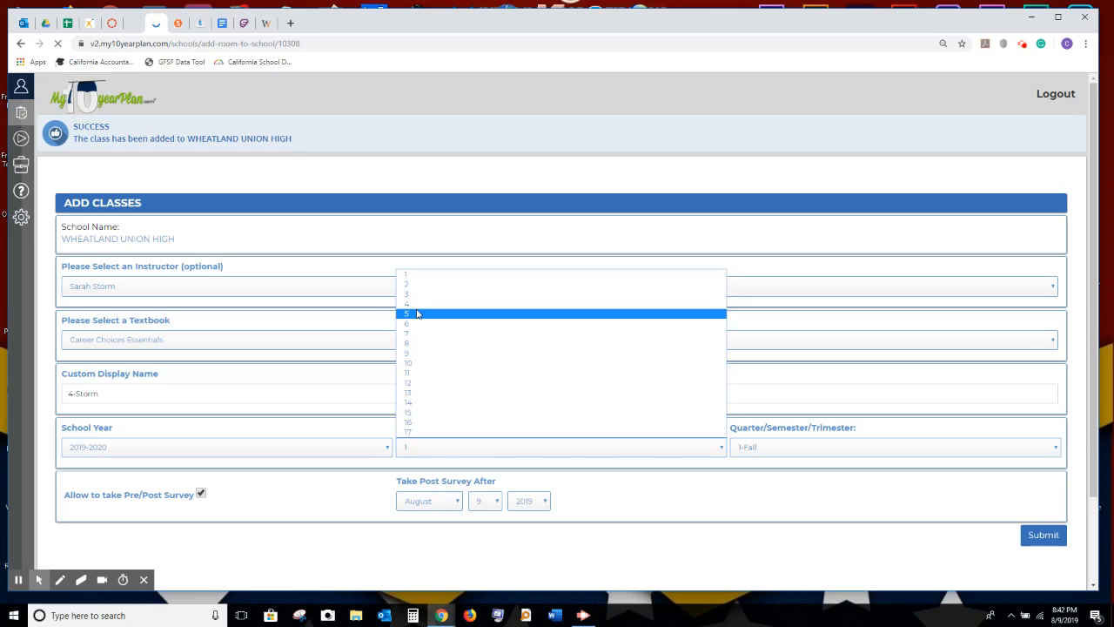
{"action": "left_click", "coordinate": [418, 312]}
{"action": "left_click", "coordinate": [451, 450]}
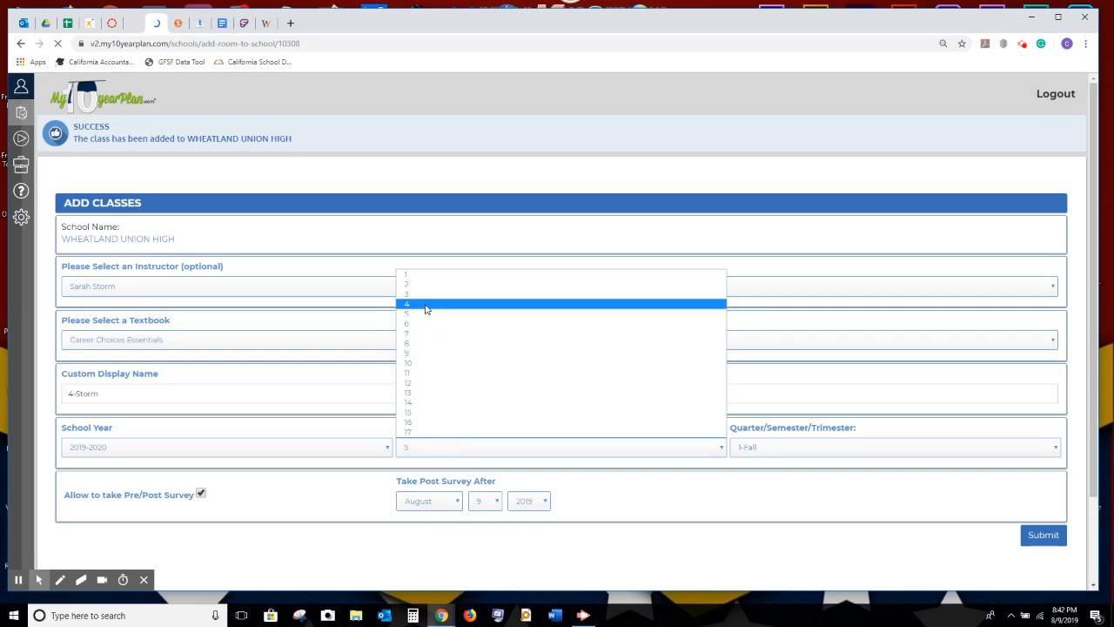
{"action": "left_click", "coordinate": [427, 304]}
{"action": "left_click", "coordinate": [449, 503]}
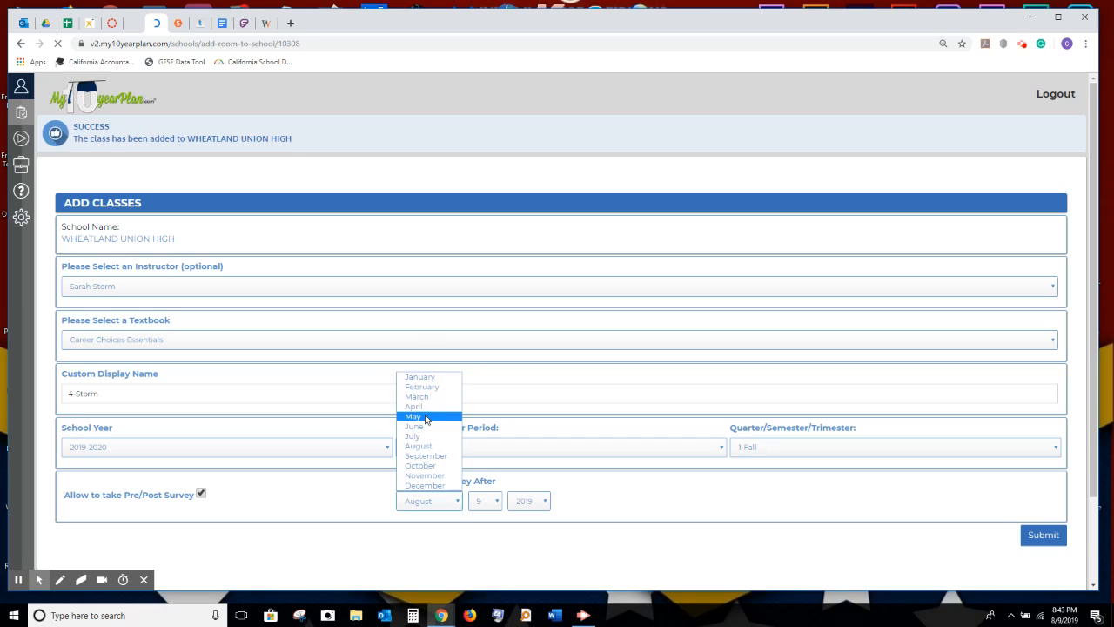
{"action": "left_click", "coordinate": [414, 416]}
{"action": "left_click", "coordinate": [542, 501]}
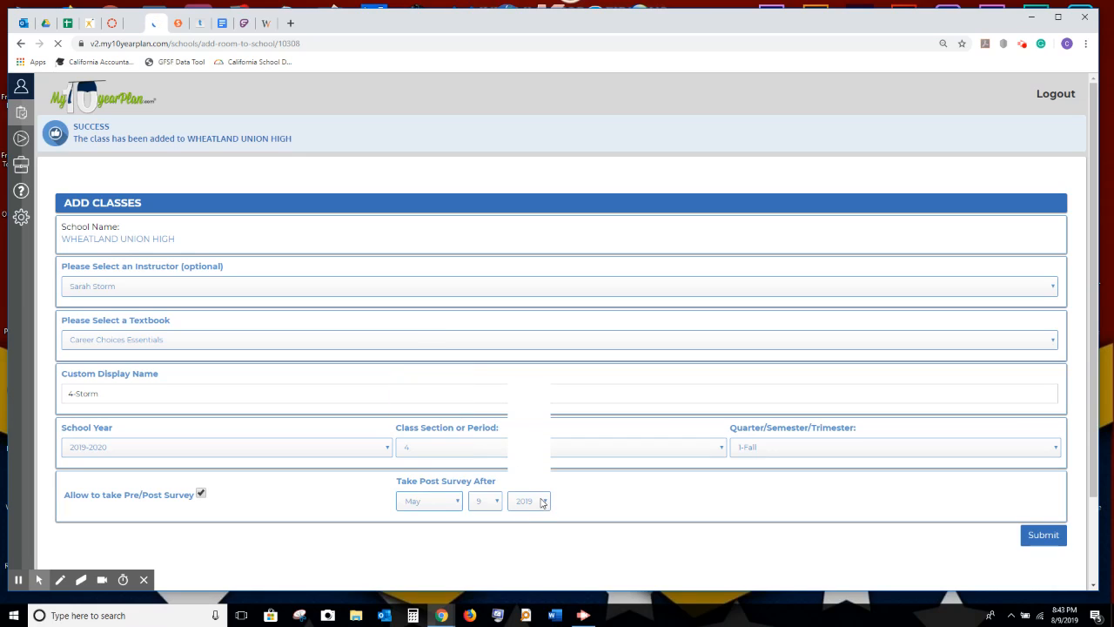
{"action": "left_click", "coordinate": [537, 427]}
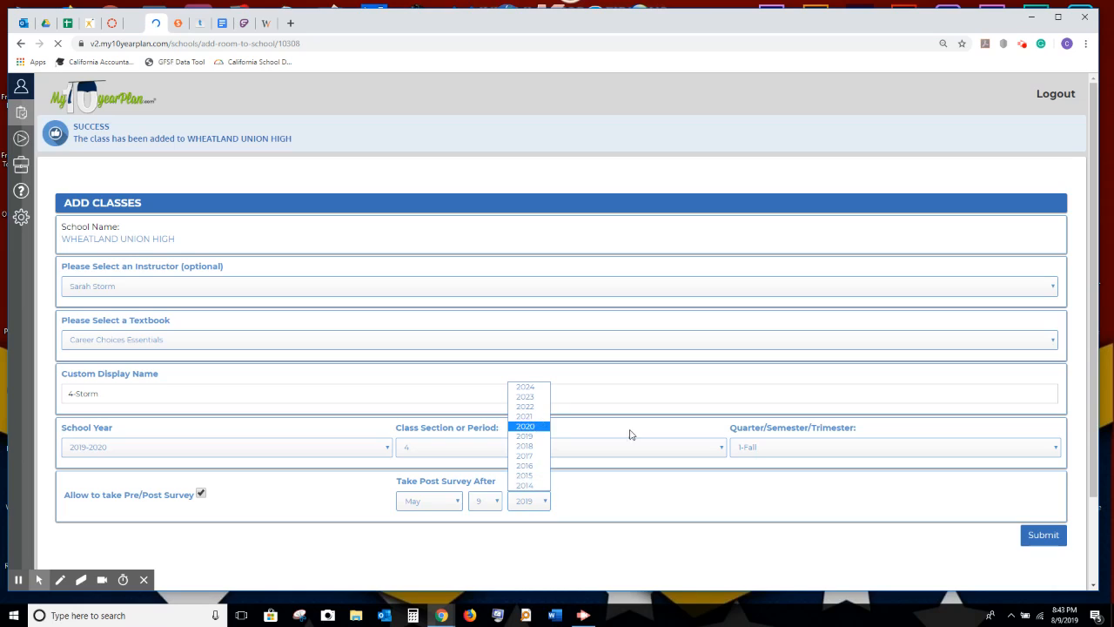
{"action": "left_click", "coordinate": [1044, 536]}
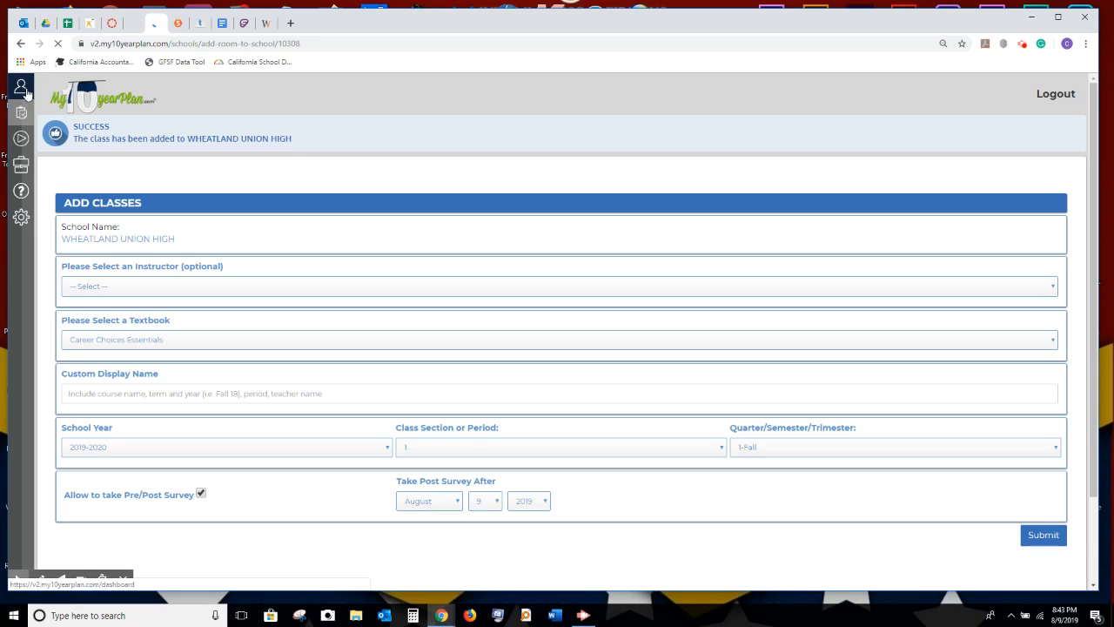
Open the Admin Dashboard from the profile menu and expand Wheatland Union High's class list.
{"action": "left_click", "coordinate": [26, 90]}
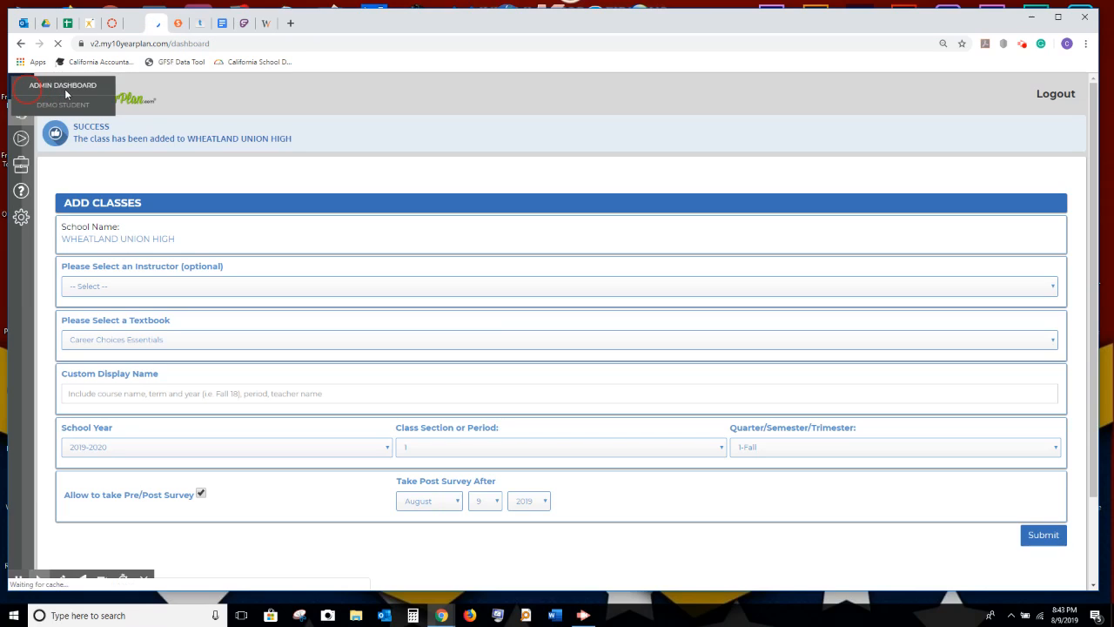
{"action": "left_click", "coordinate": [75, 84]}
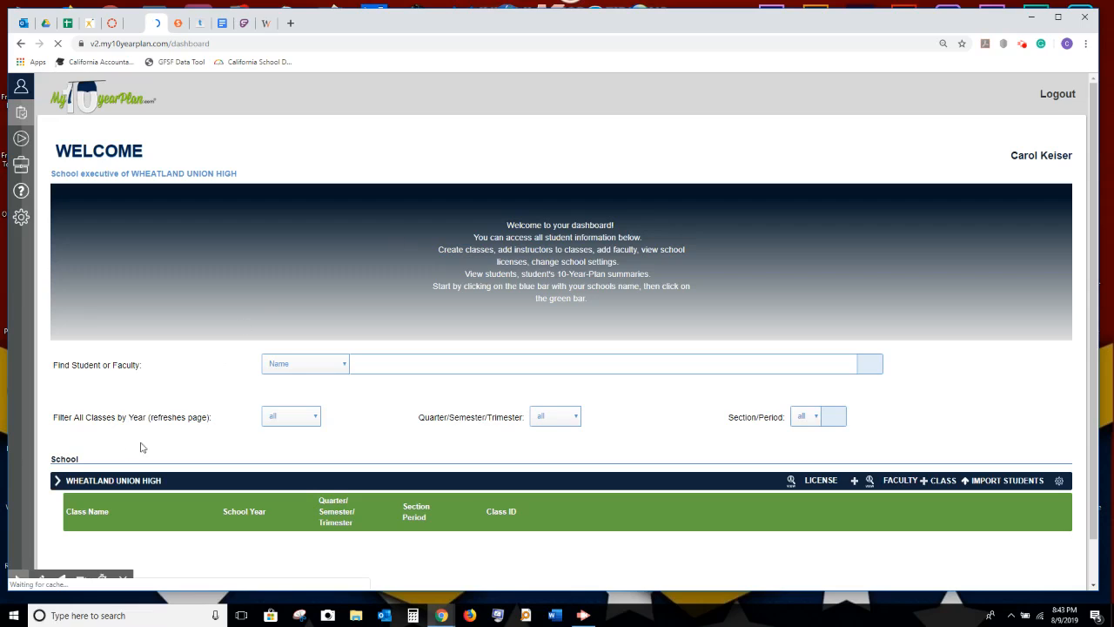
{"action": "left_click", "coordinate": [58, 484]}
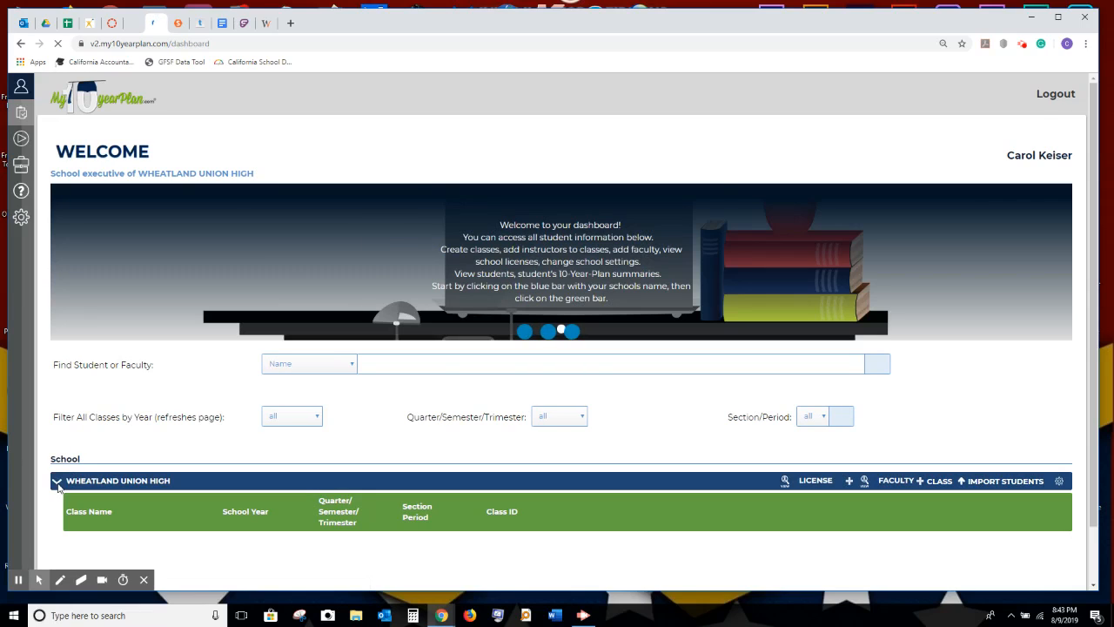
{"action": "left_click", "coordinate": [322, 389]}
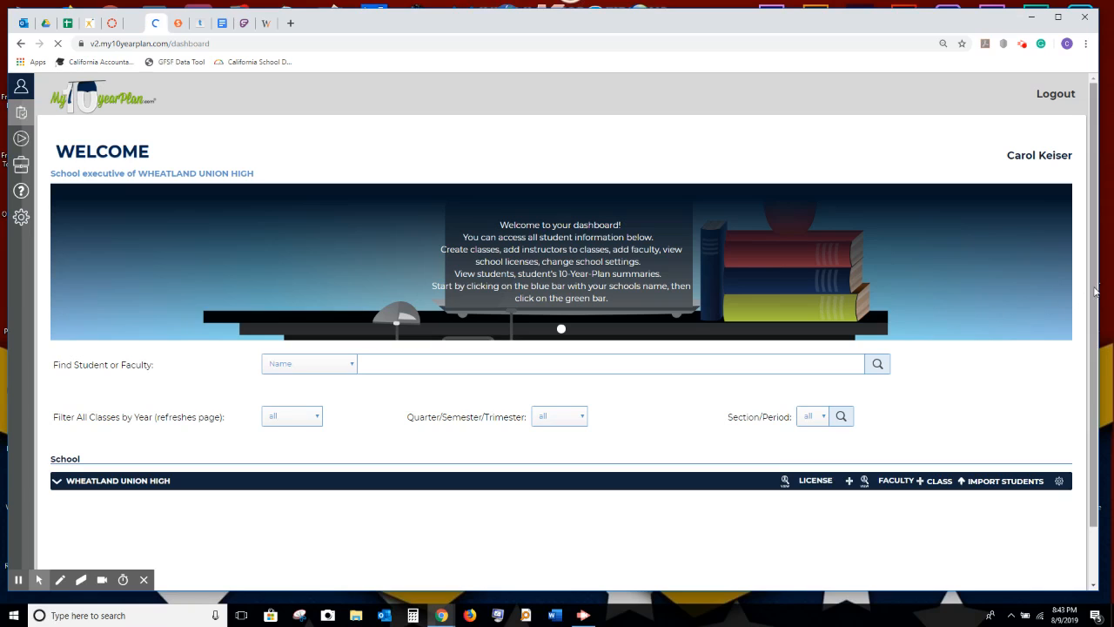
{"action": "scroll", "coordinate": [1096, 292], "scroll_direction": "down", "scroll_amount": 1}
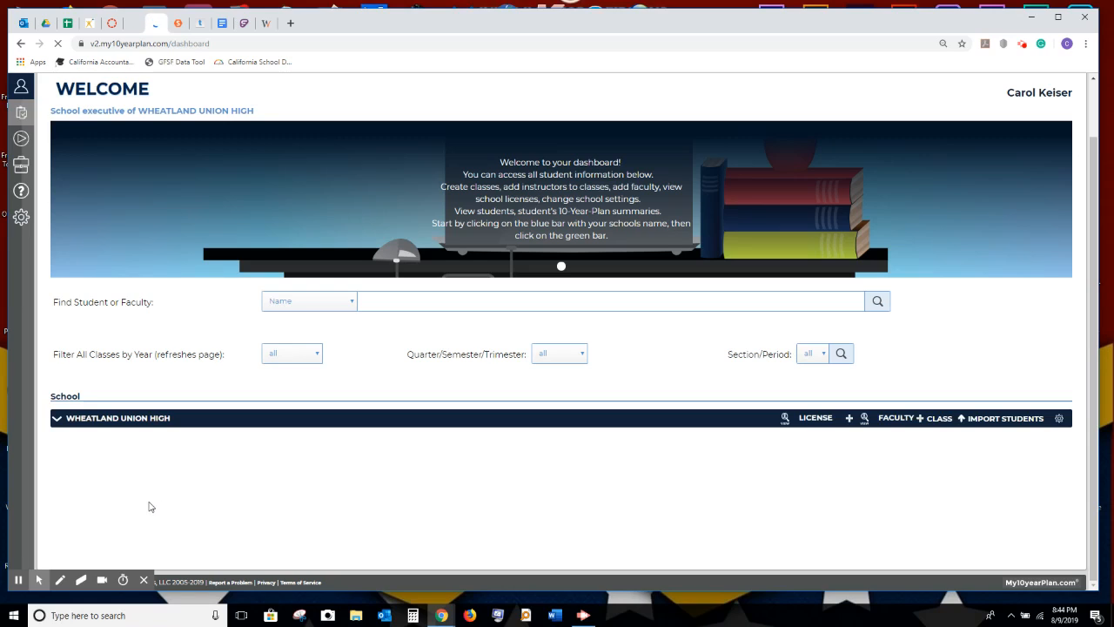
Expand the Wheatland Union High bar and scroll down to the new Fall 2019-2020 classes.
{"action": "left_click", "coordinate": [55, 421]}
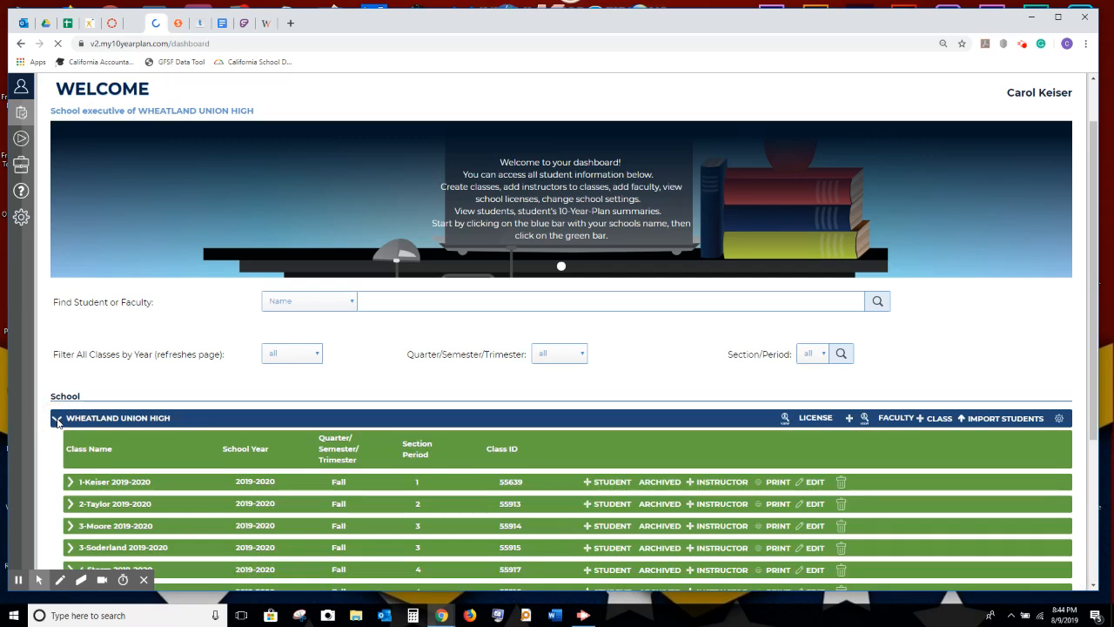
{"action": "scroll", "coordinate": [383, 398], "scroll_direction": "down", "scroll_amount": 2}
{"action": "scroll", "coordinate": [384, 398], "scroll_direction": "down", "scroll_amount": 1}
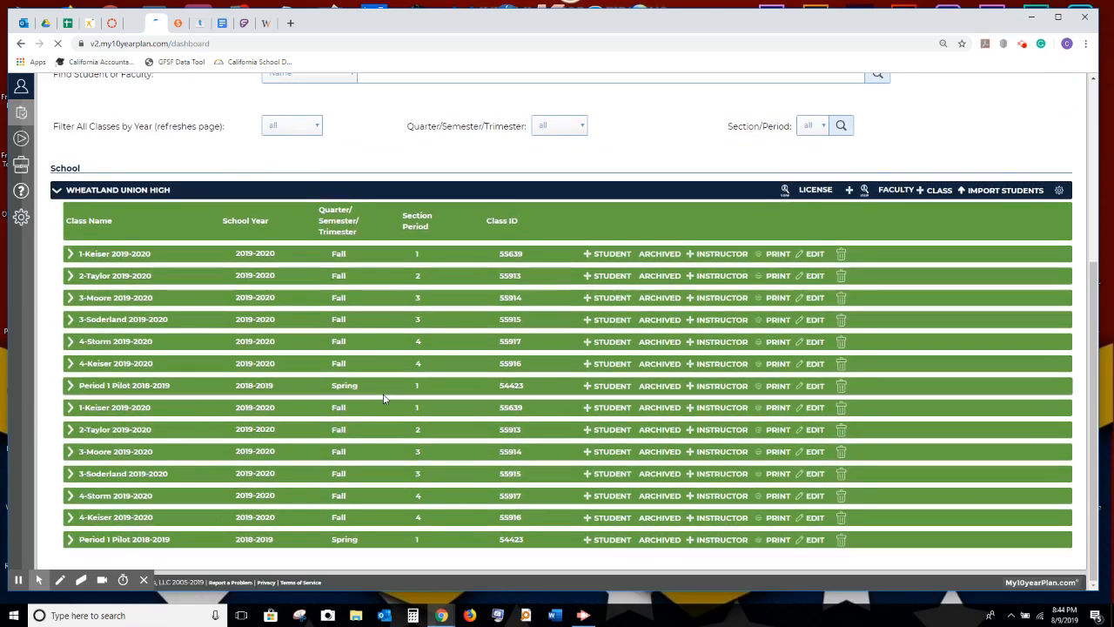